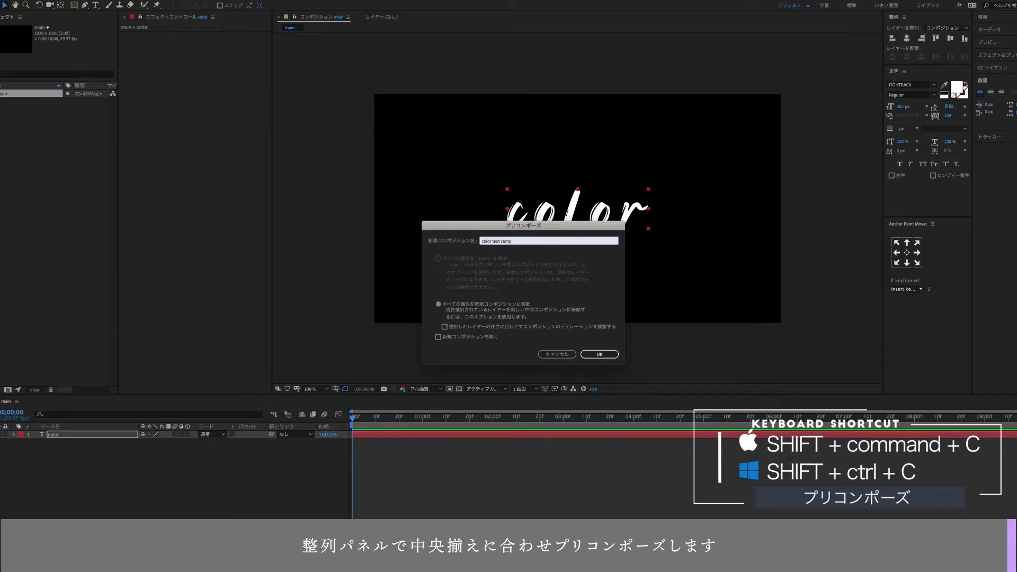
Pre-compose the text layer as "color text comp" and trace the centre of the letter c with an open Pen path
left_click(598, 354)
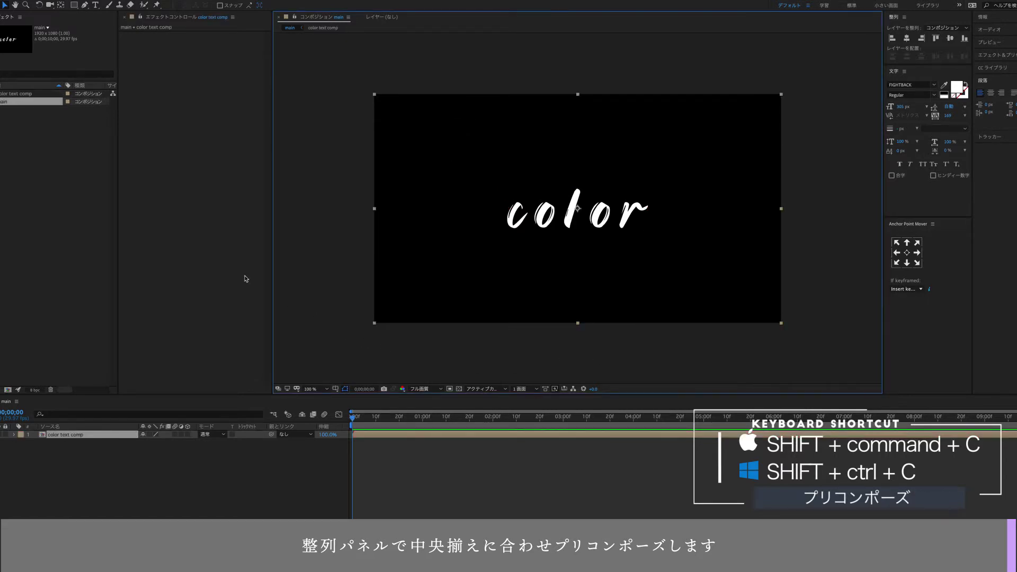
left_click(84, 5)
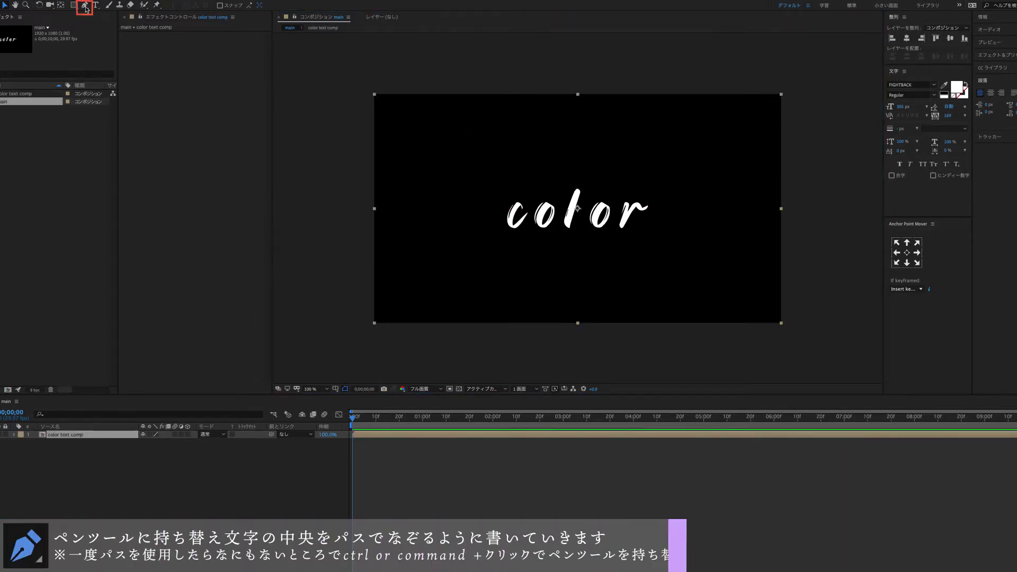
left_click(85, 6)
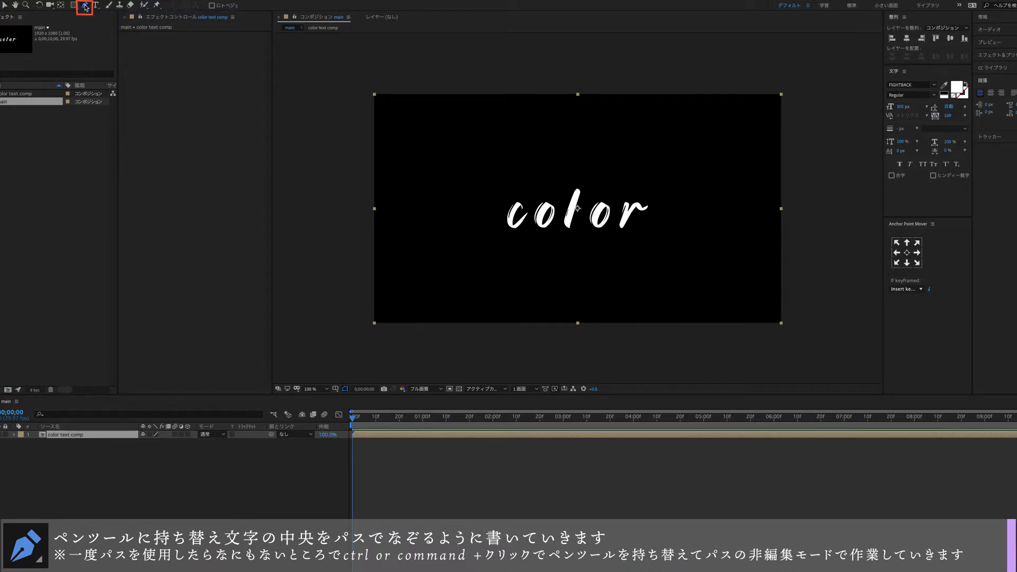
scroll(538, 229, "up", 1)
left_click(445, 229)
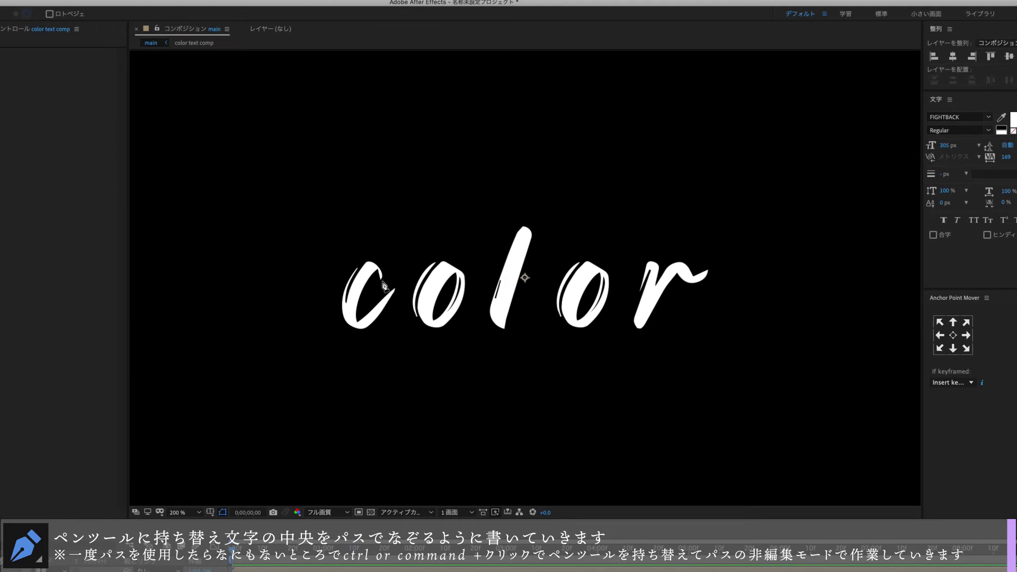
left_click_drag(369, 268, 360, 275)
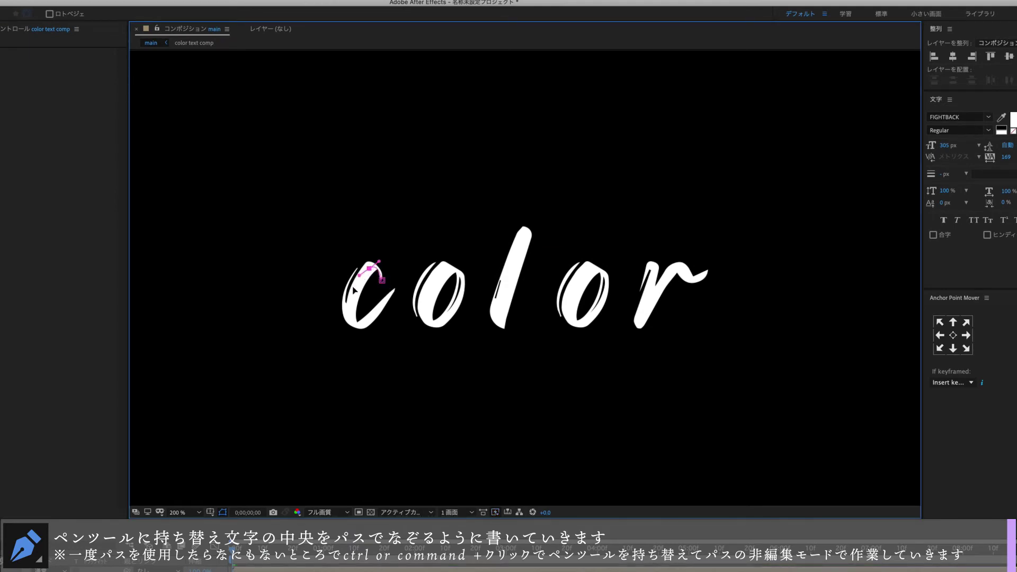
left_click_drag(350, 312, 383, 308)
left_click(395, 289)
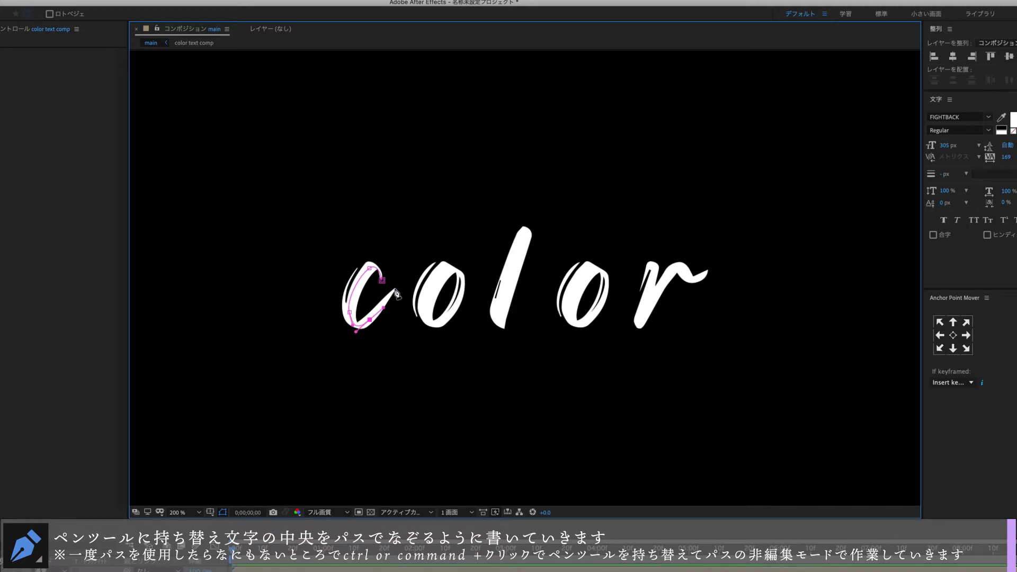
left_click(409, 291, "super")
Trace the first letter o along its stroke with a separate closed, curved Pen path
left_click(446, 263)
left_click_drag(423, 311, 433, 332)
left_click(439, 323)
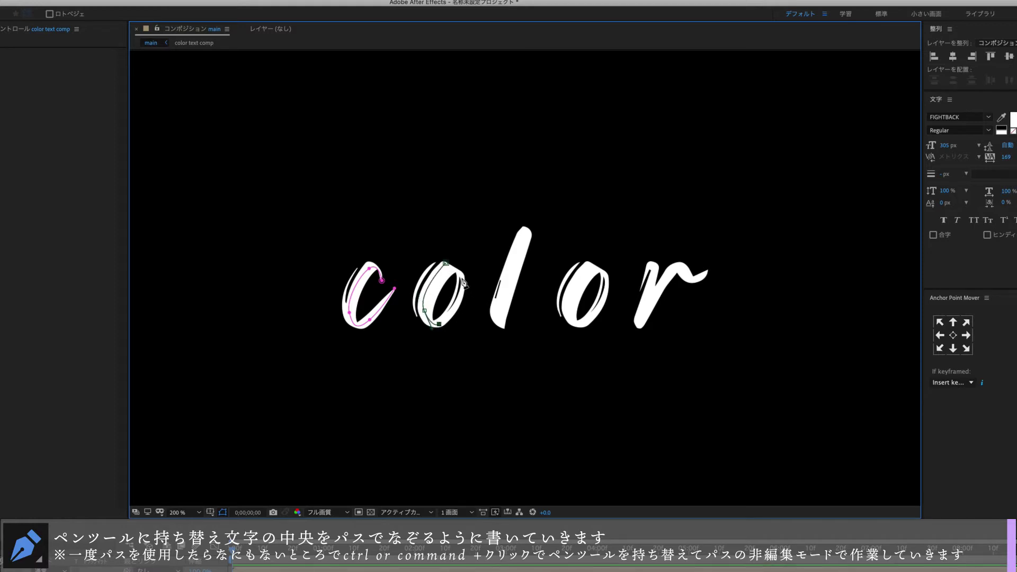
left_click_drag(462, 275, 459, 246)
left_click(452, 267)
left_click(483, 247, "super")
Trace the letter l with a straight two-point path and the second letter o with a closed, curved path
left_click(527, 227)
left_click(498, 325)
left_click(591, 263)
left_click_drag(569, 299, 571, 317)
left_click_drag(583, 323, 608, 271)
left_click(591, 263)
left_click(597, 272, "super")
Trace the letter r with an open Pen path down its stem and out along its curved arm
left_click(651, 264)
left_click(657, 267)
left_click(648, 291)
left_click(637, 324)
left_click_drag(681, 267, 690, 273)
left_click_drag(702, 278, 712, 271)
left_click(589, 348, "super")
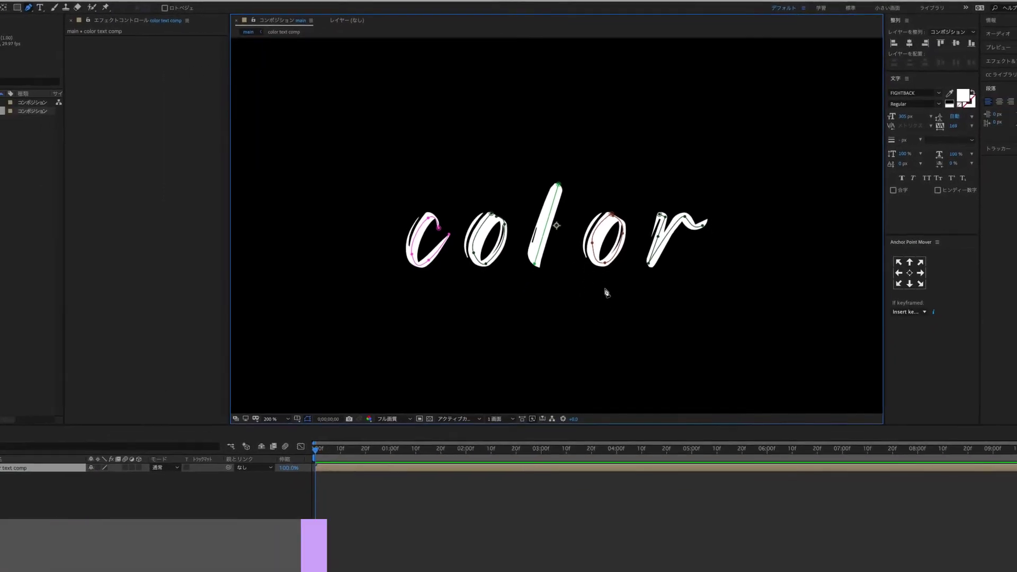
Apply the Stroke (線) generate effect to the color text comp layer
right_click(163, 248)
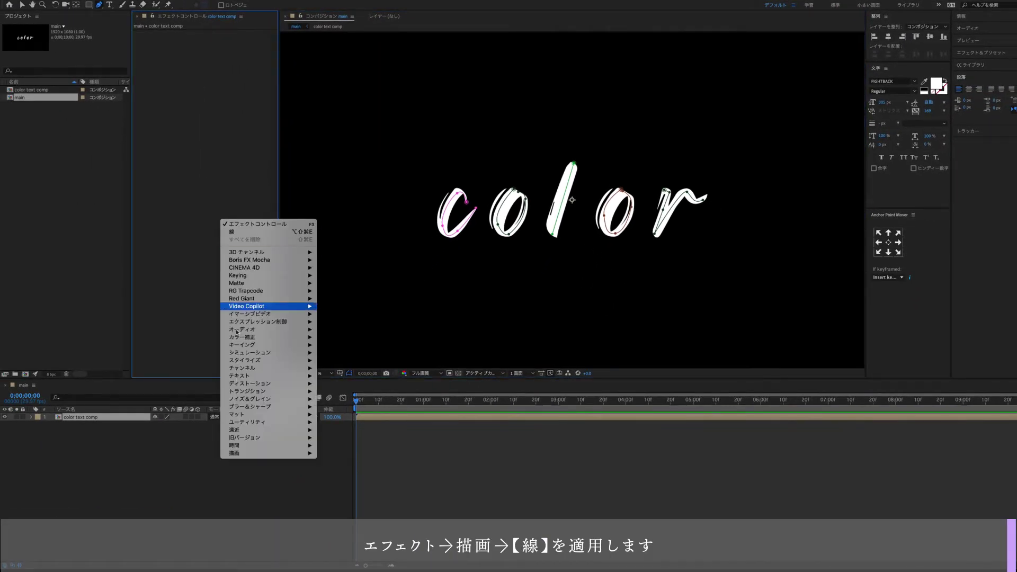
mouse_move(271, 454)
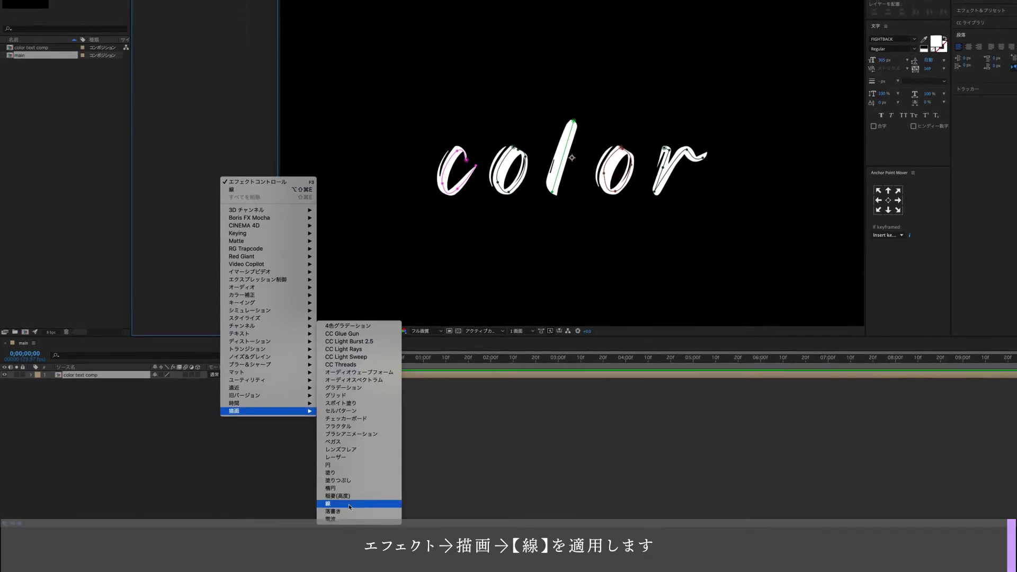
left_click(350, 496)
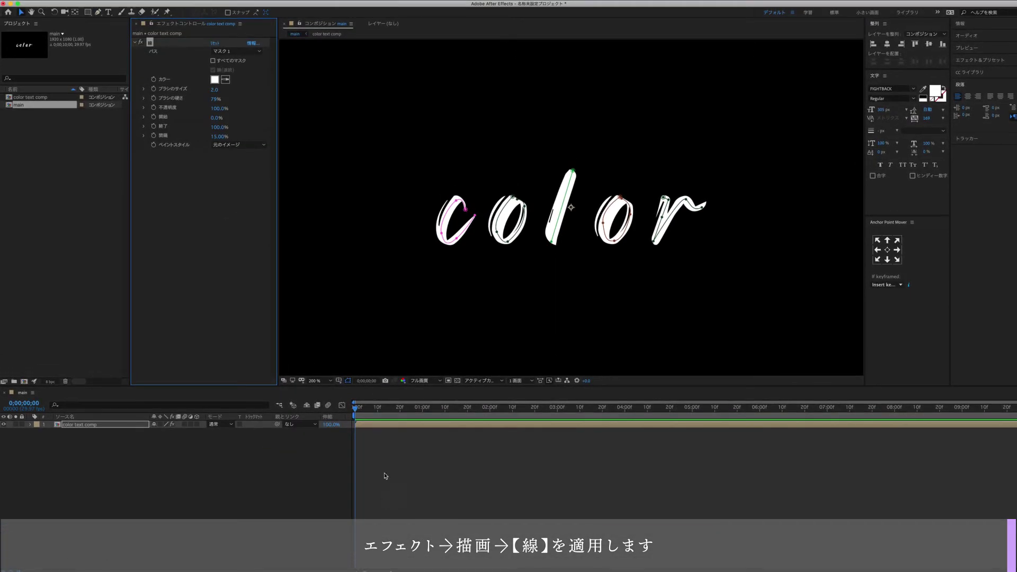
Make the Stroke effect use all masks, with 0% spacing, 89% brush hardness, brush size 19 and the paint style that reveals the original image
left_click(214, 61)
left_click_drag(218, 136, 197, 137)
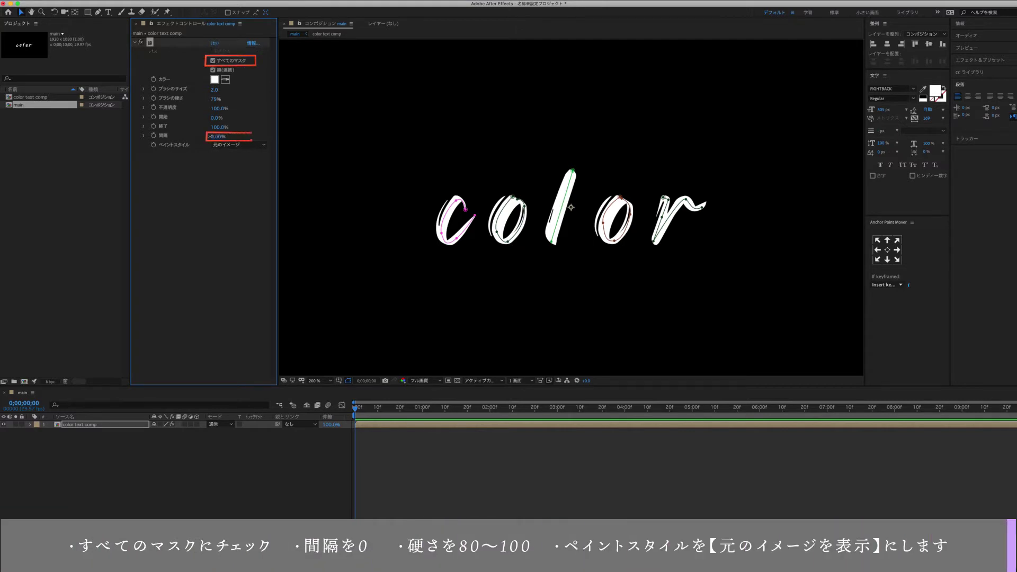
left_click_drag(215, 99, 249, 98)
left_click(246, 144)
left_click(254, 167)
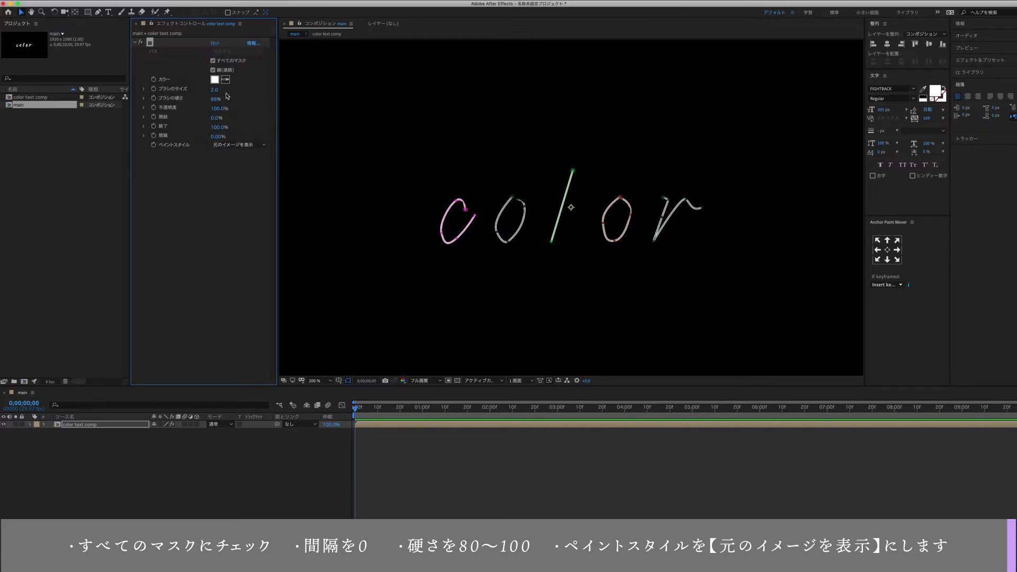
left_click_drag(215, 90, 278, 82)
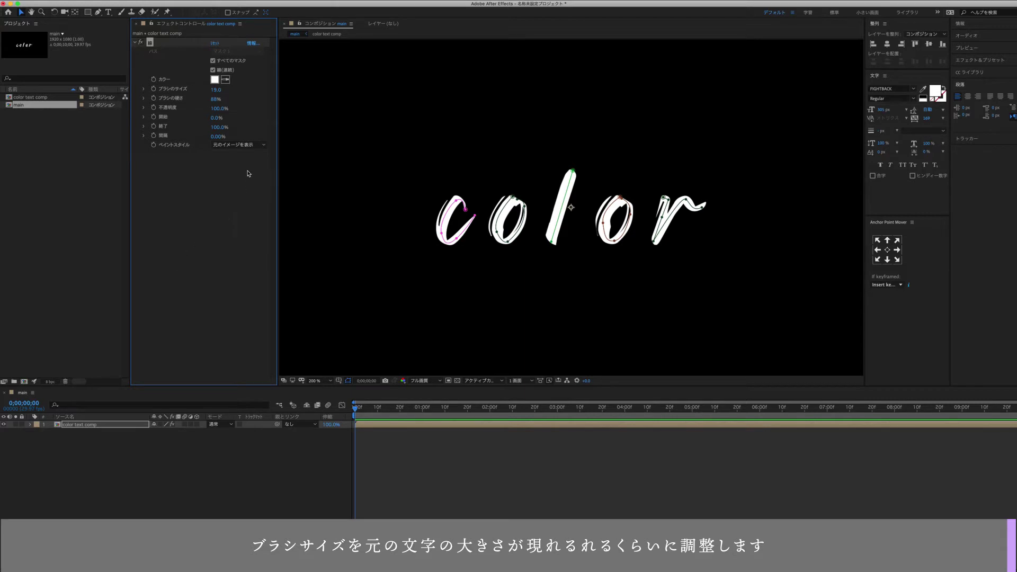
Set the Stroke effect's End (終了) value to 0% and keyframe it at 0 seconds
left_click(219, 127)
type("1")
key("Return")
mouse_move(216, 127)
left_mouse_down()
mouse_move(230, 127)
mouse_move(204, 127)
left_mouse_up()
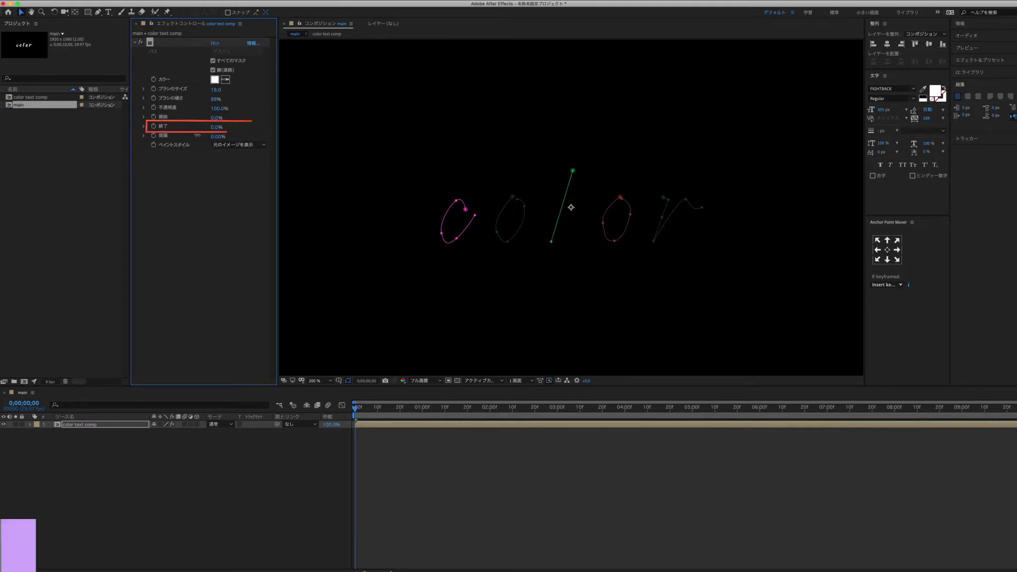
left_click(154, 126)
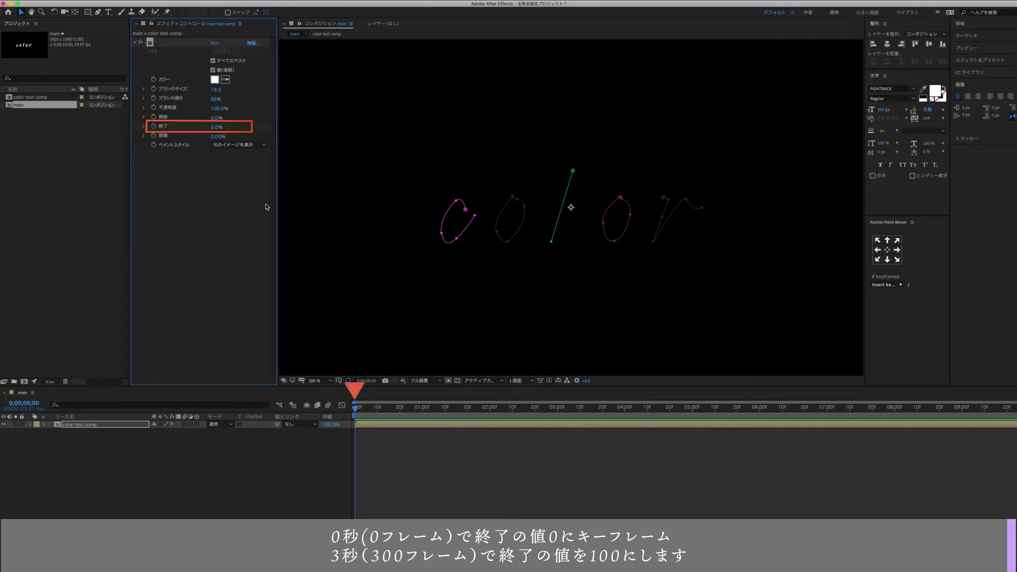
Keyframe the Stroke effect's End value at 100% at the 3-second mark (0;00;03;00)
left_click(25, 404)
type("3")
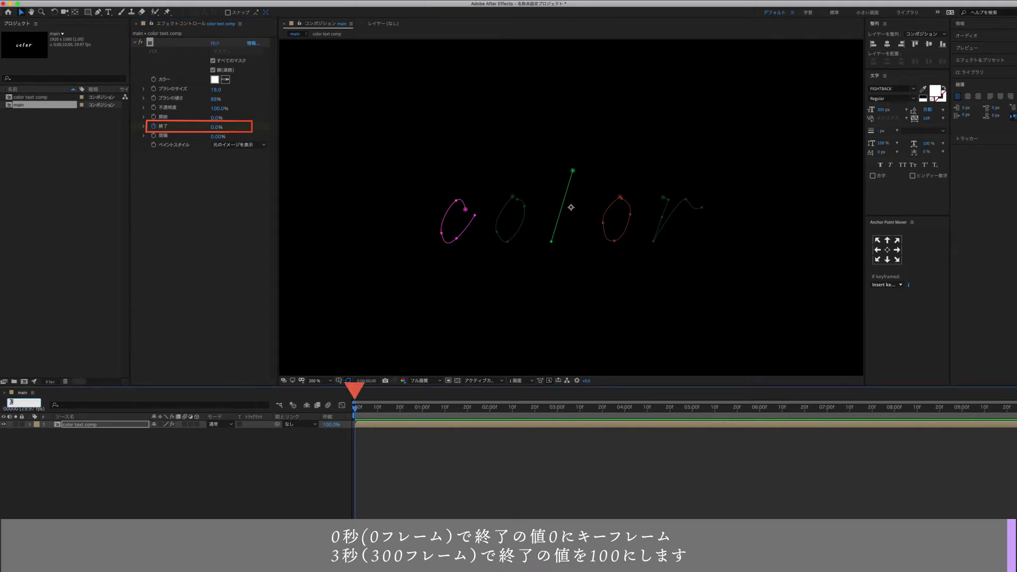
type(";00")
key("Return")
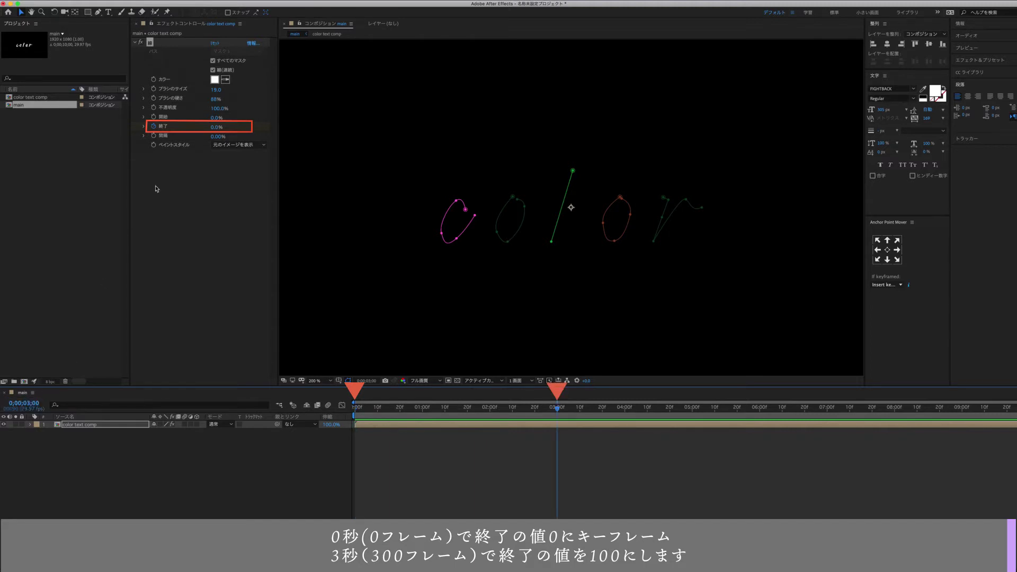
left_click_drag(215, 128, 261, 126)
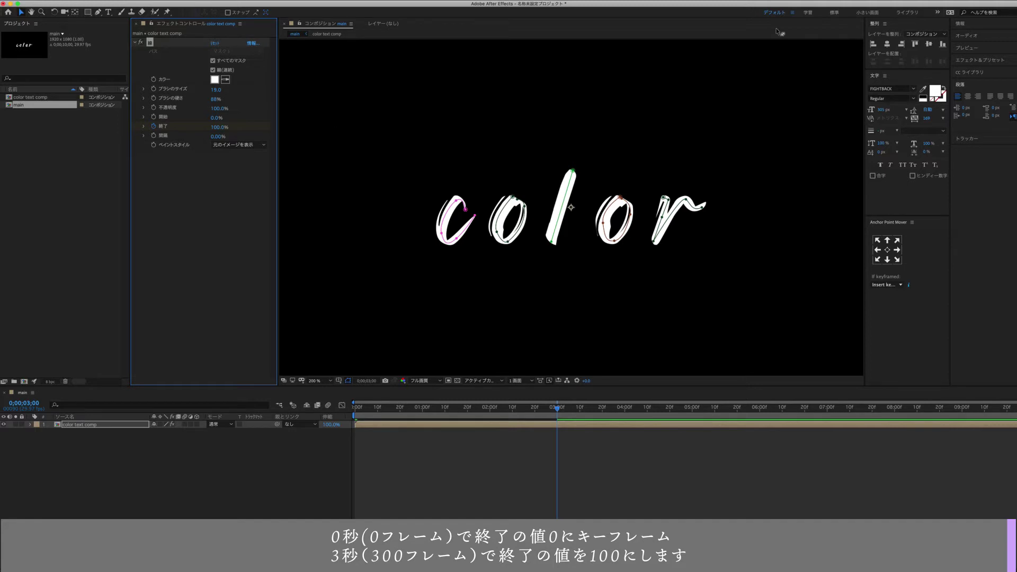
Pre-compose the animated layer as "color text comp 02", moving all attributes into the new composition
key("super+shift+c")
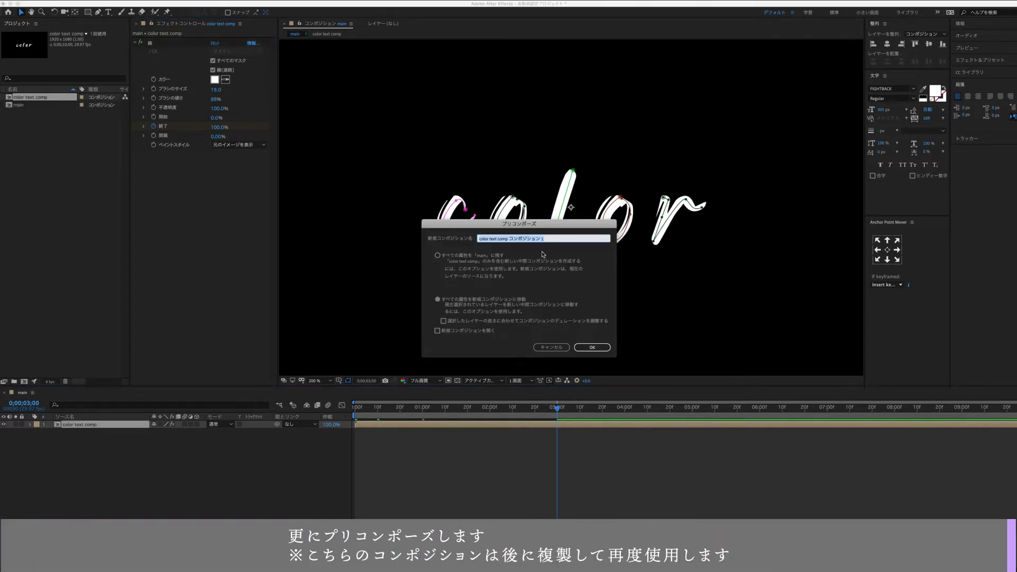
left_click(512, 242)
left_click_drag(512, 241, 550, 244)
type("02")
left_click(593, 347)
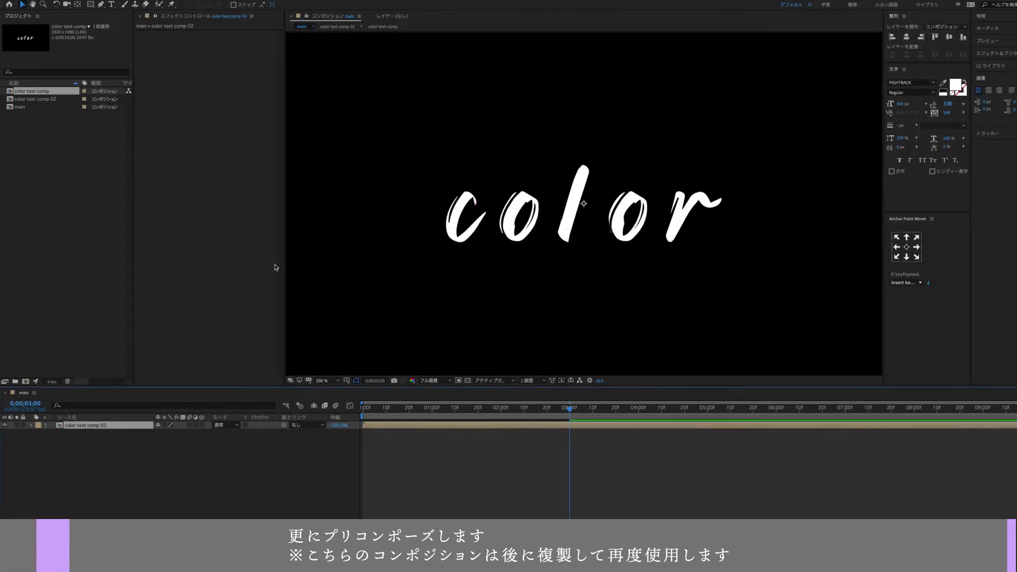
Apply the Fill (塗り) generate effect to the color text comp 02 layer and set its color to a dark red
right_click(207, 231)
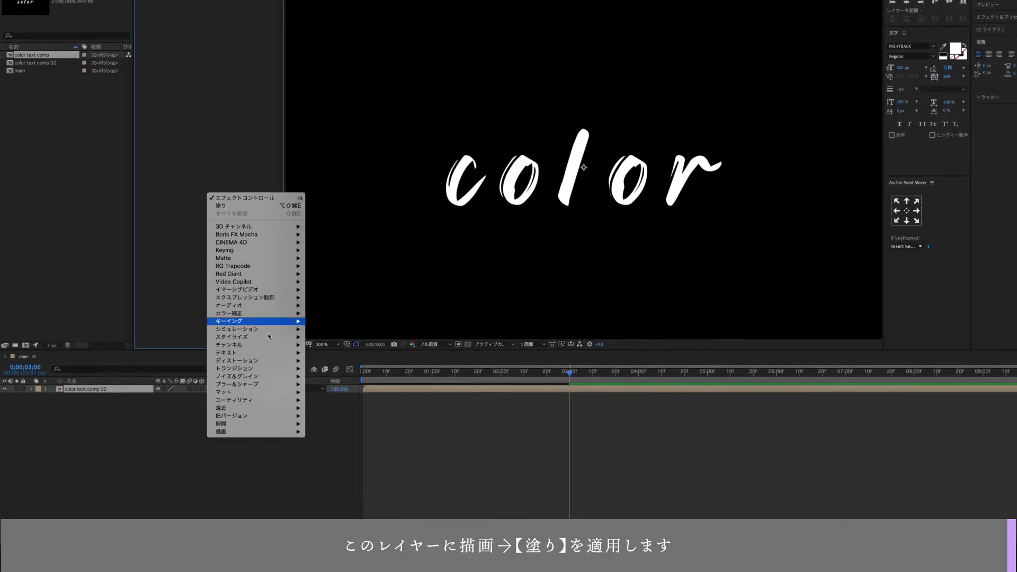
mouse_move(283, 470)
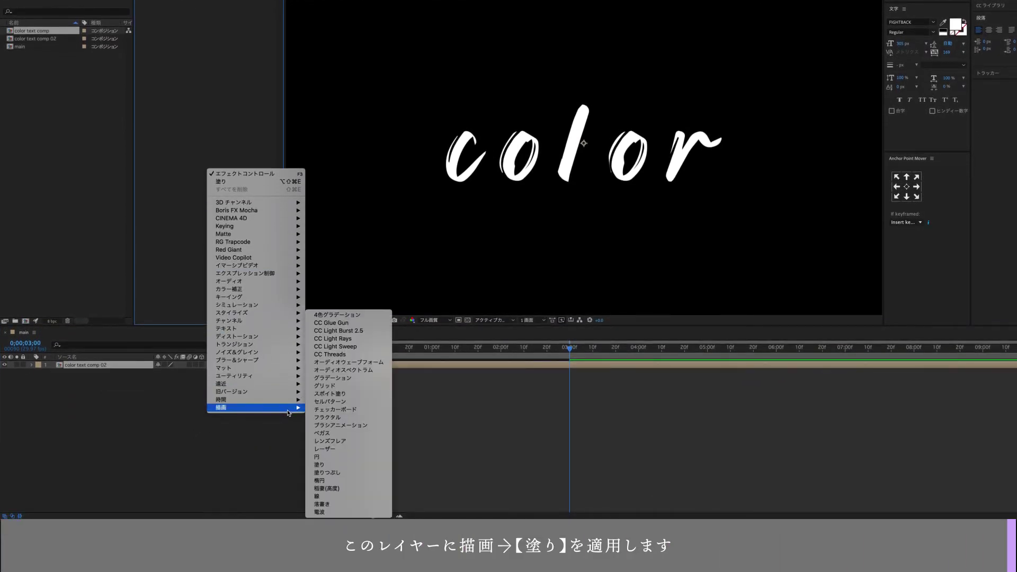
left_click(352, 465)
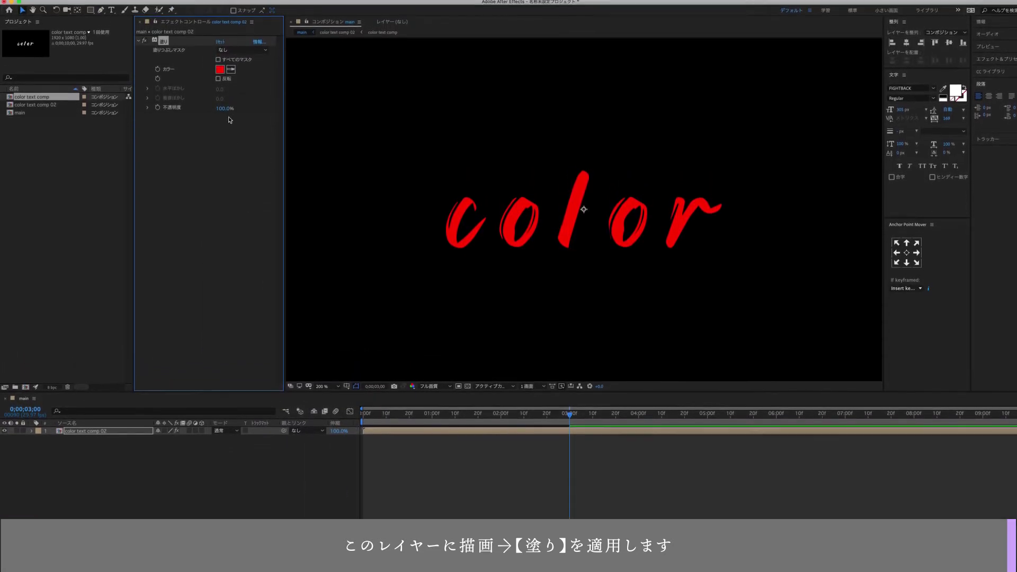
left_click(219, 70)
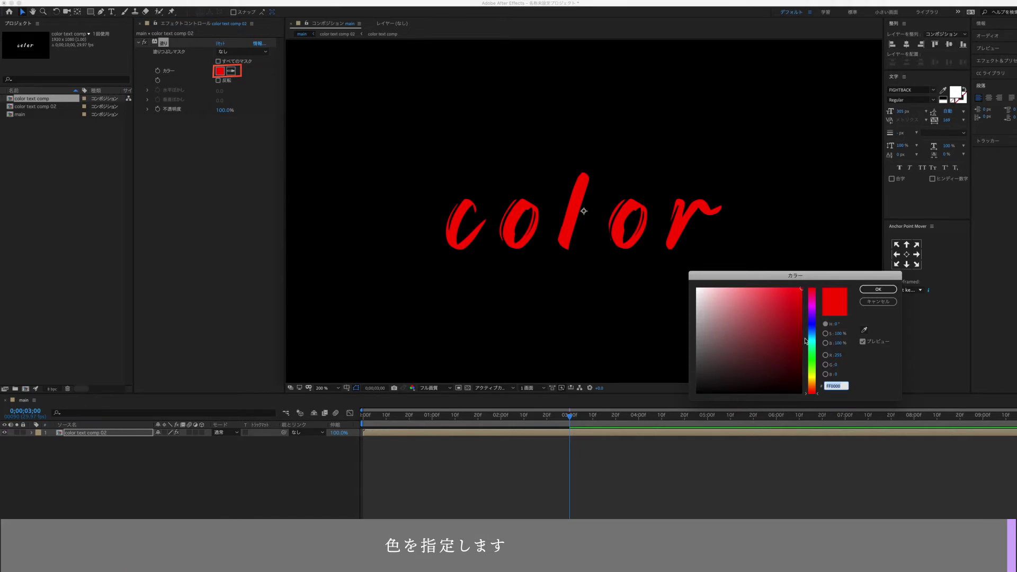
left_click(768, 335)
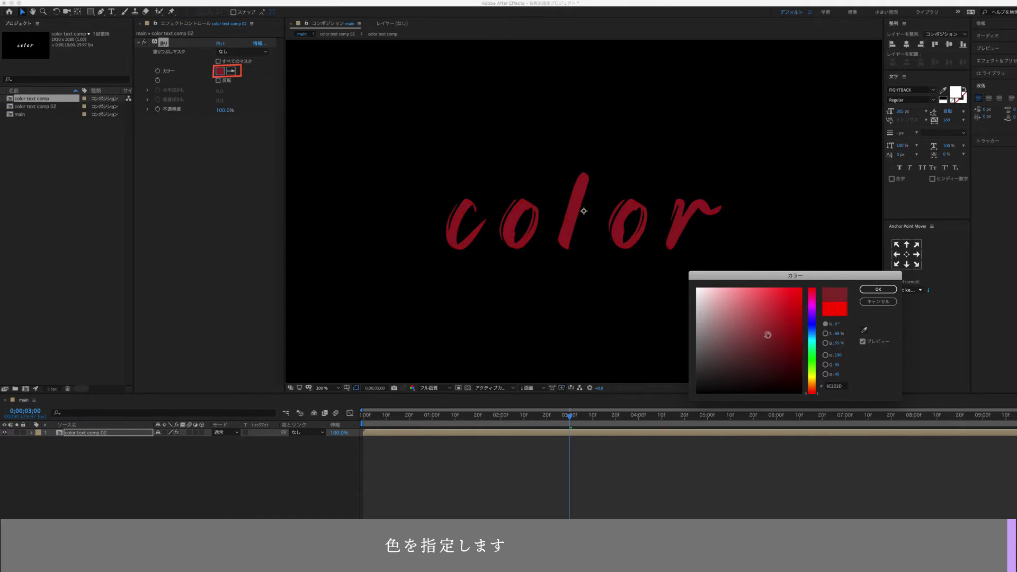
left_click_drag(766, 334, 772, 332)
left_click(877, 290)
Duplicate the color text comp 02 layer three times
left_click(122, 434)
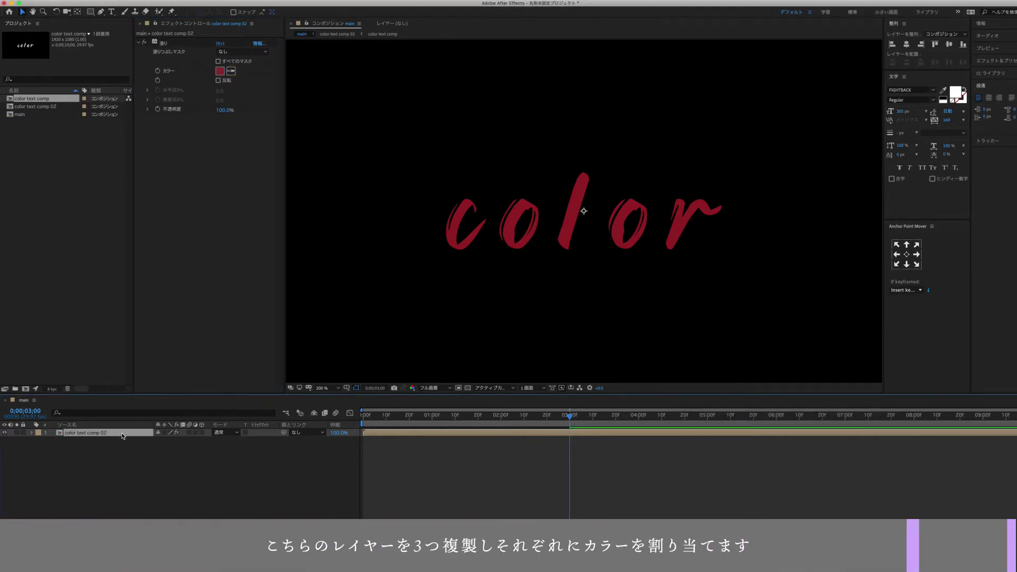
key("super+d")
key("super+d")
key("super+d")
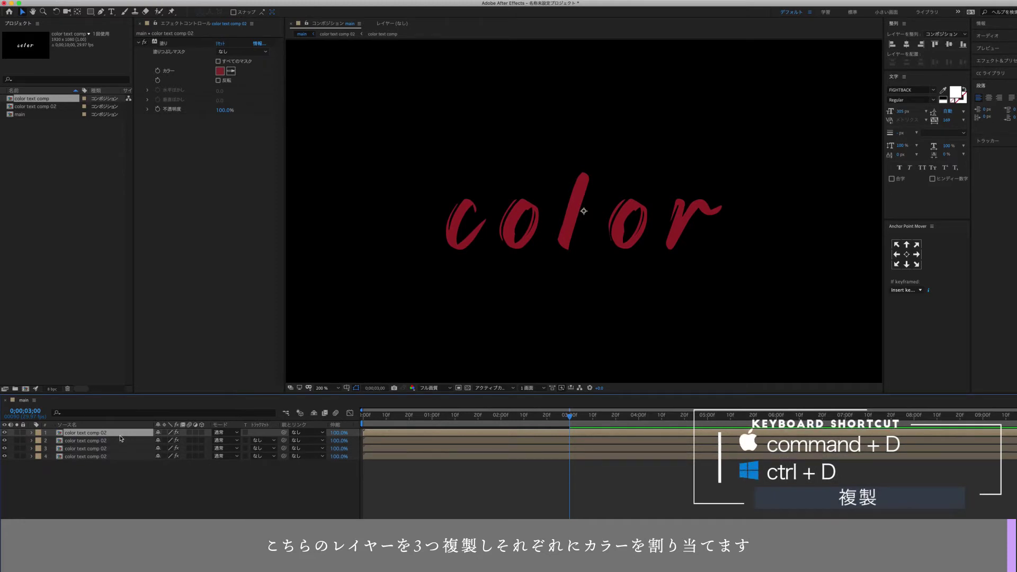
Change the Fill color of the third color text comp 02 layer to a muted teal blue
left_click(92, 449)
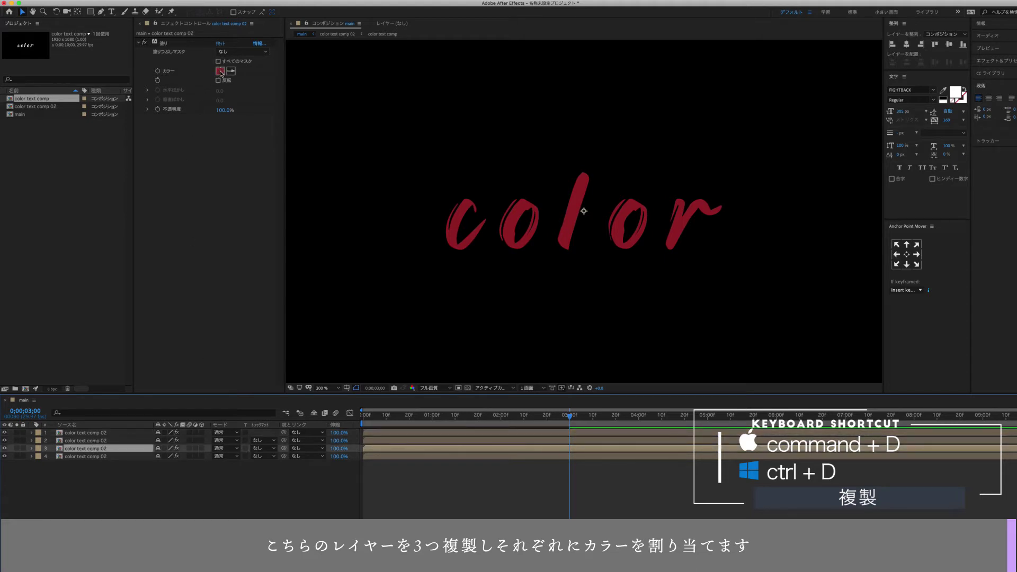
left_click(220, 71)
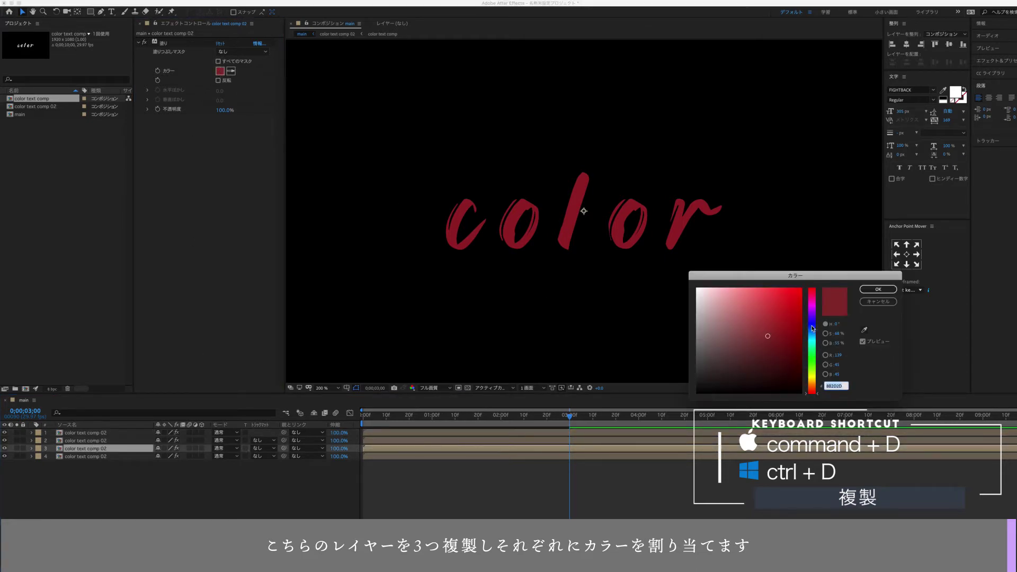
left_click_drag(814, 322, 815, 337)
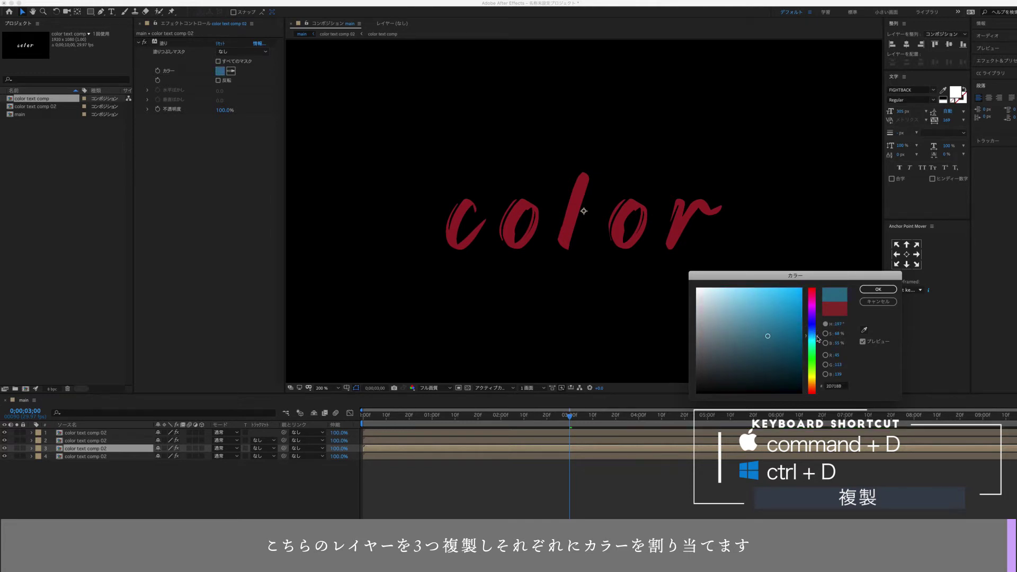
left_click_drag(817, 337, 816, 340)
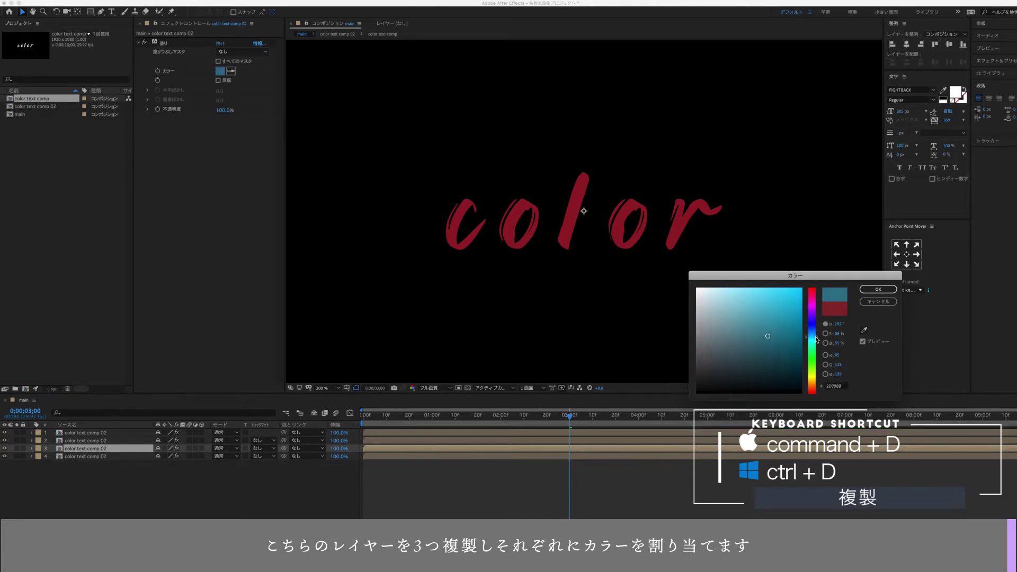
left_click(878, 290)
Change the Fill color of the second color text comp 02 layer to an olive yellow
left_click(104, 441)
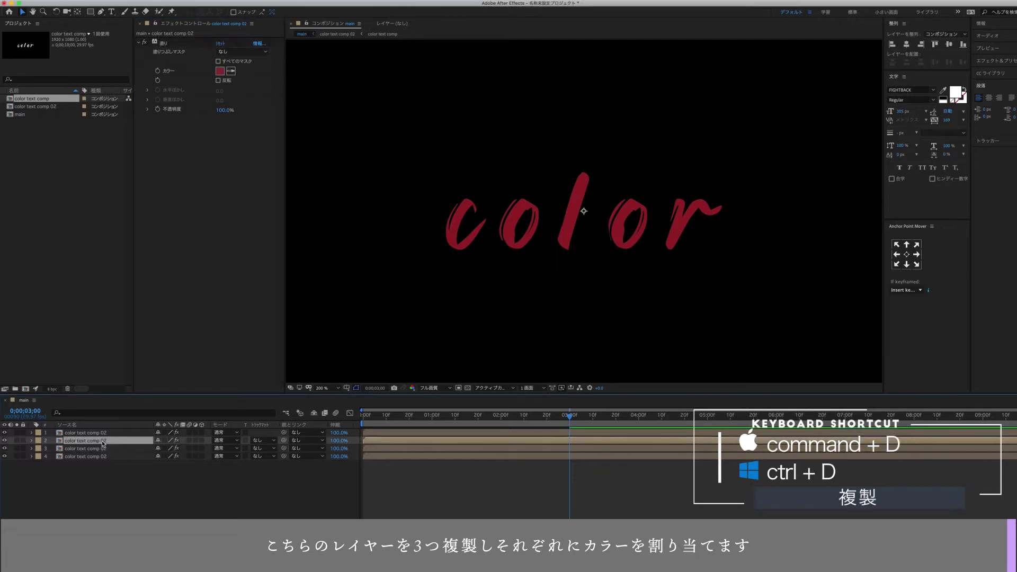
left_click(220, 71)
left_click_drag(816, 351, 815, 379)
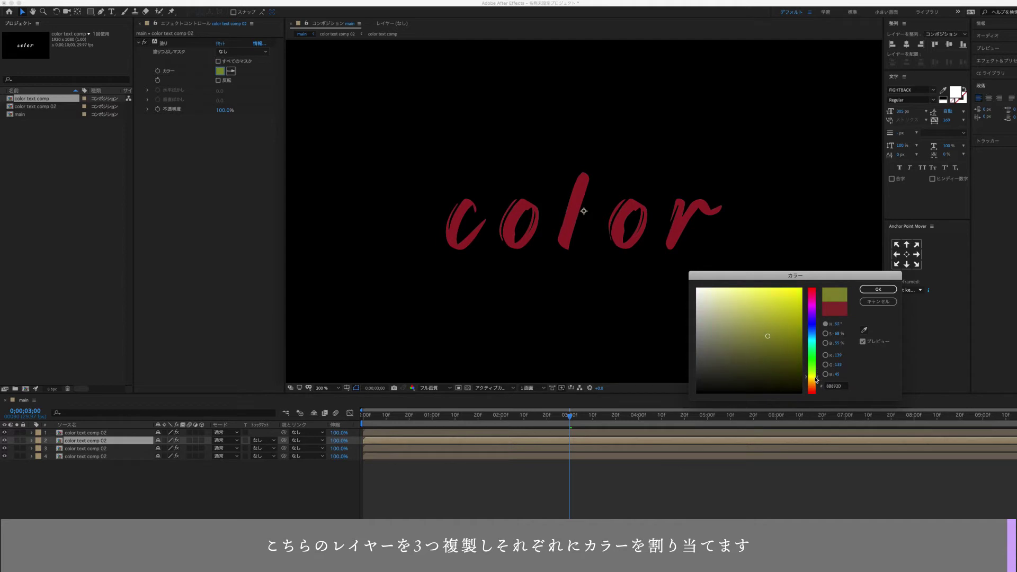
left_click(868, 289)
Change the Fill color of the topmost color text comp 02 layer to green
left_click(106, 433)
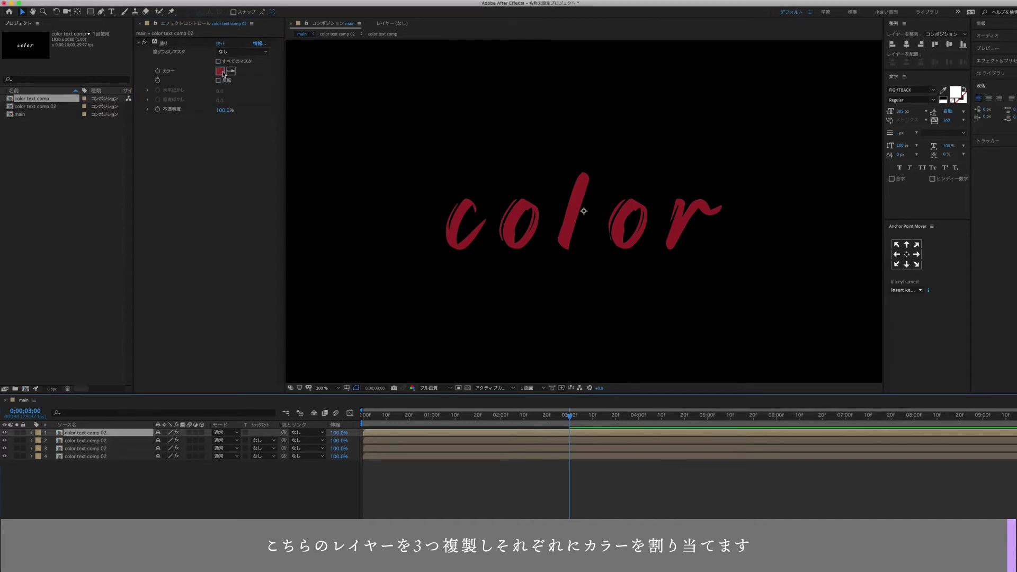
left_click(220, 71)
left_click_drag(816, 350, 815, 364)
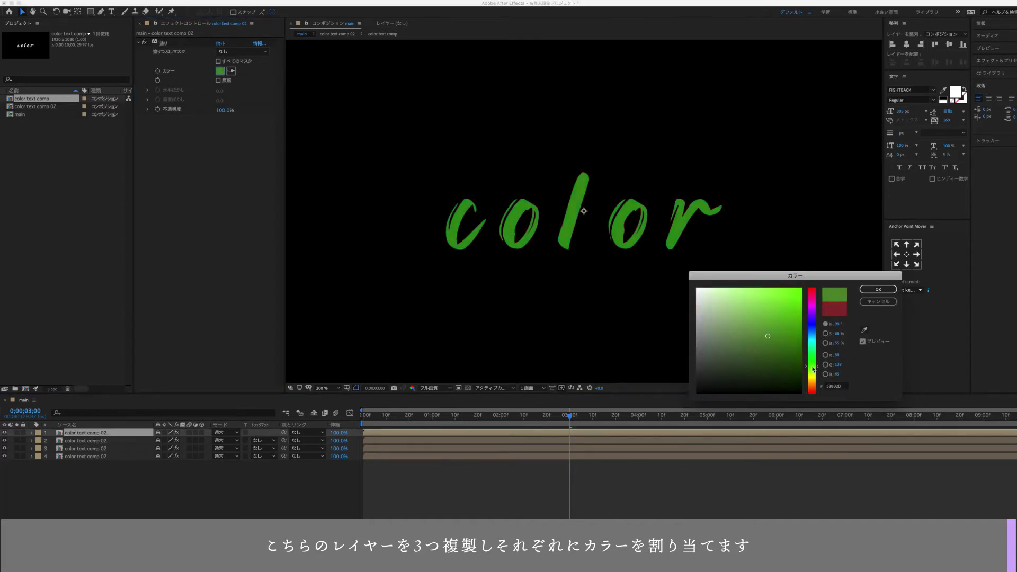
left_click(813, 364)
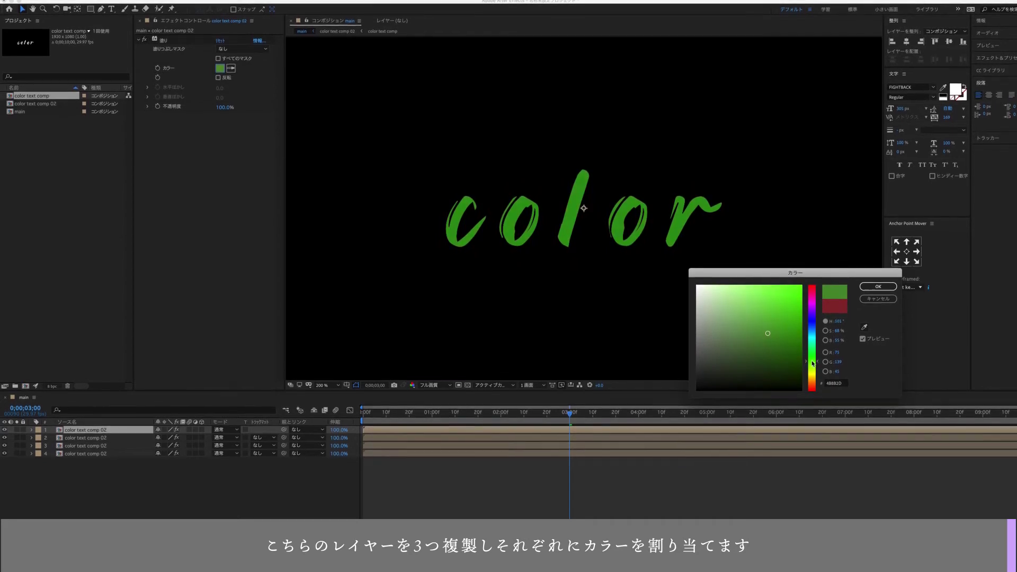
left_click(878, 285)
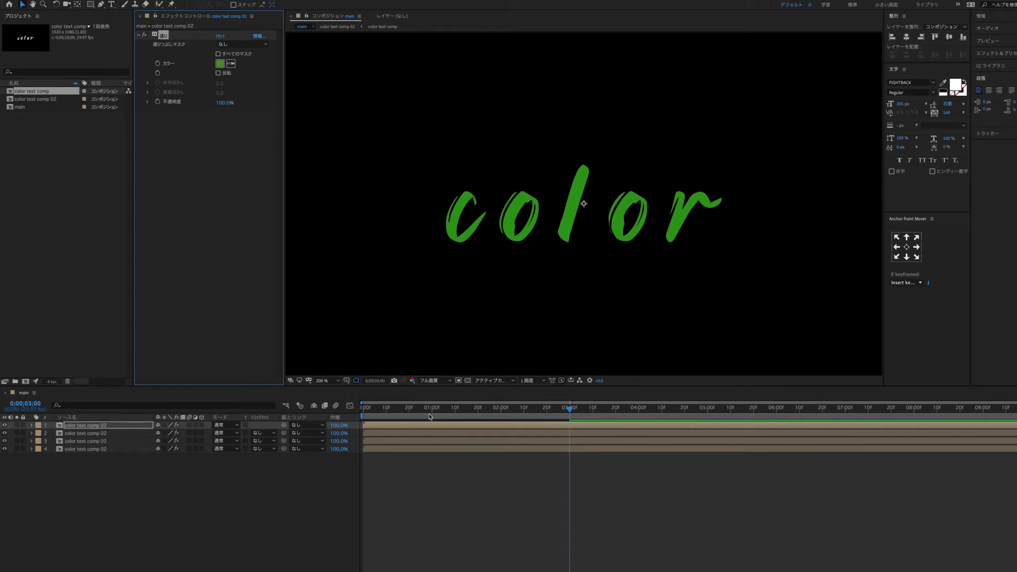
Set the bottom layer's label color to red (レッド) and the third layer's label to blue (ブルー)
left_click(39, 450)
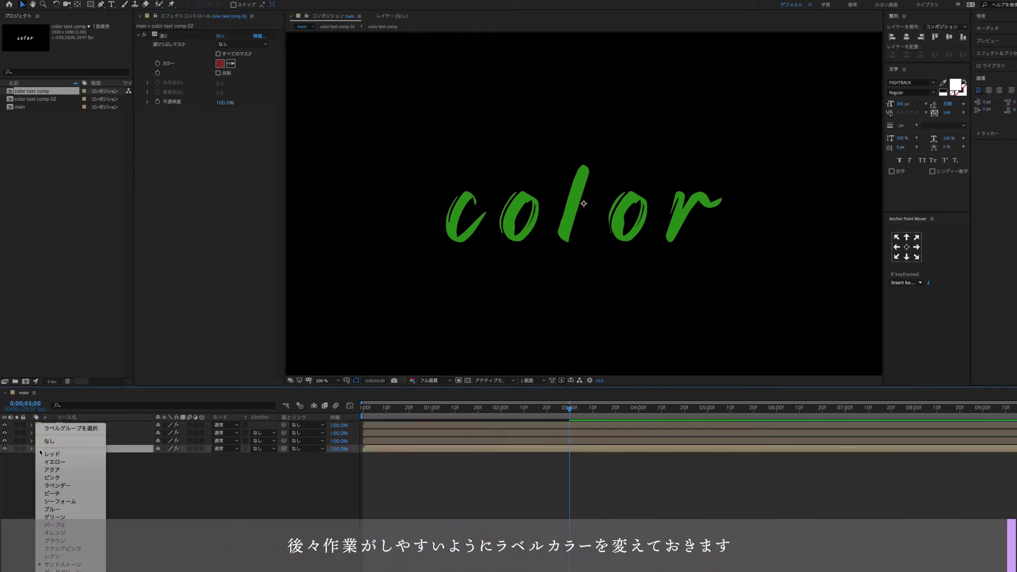
left_click(47, 454)
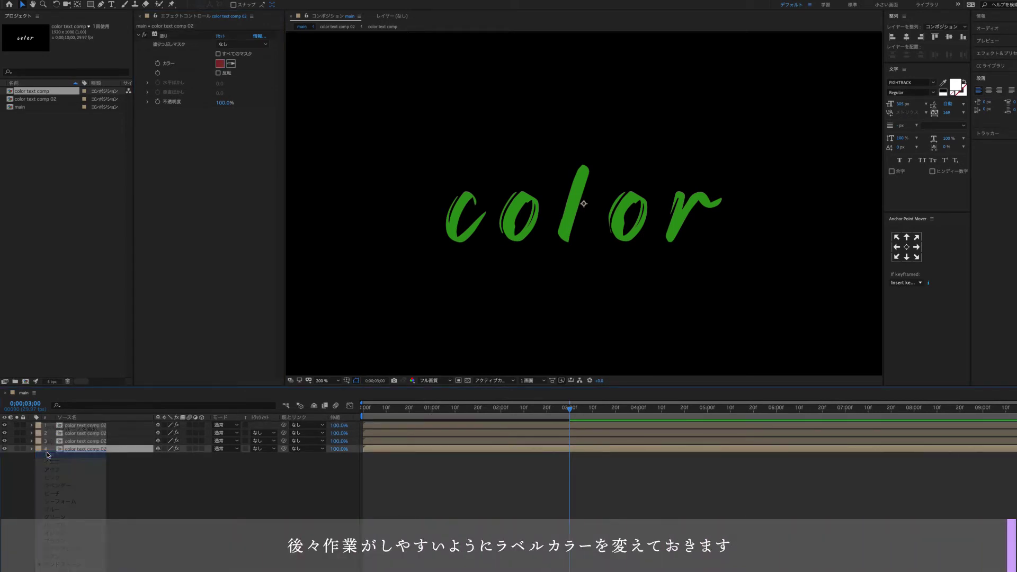
left_click(69, 441)
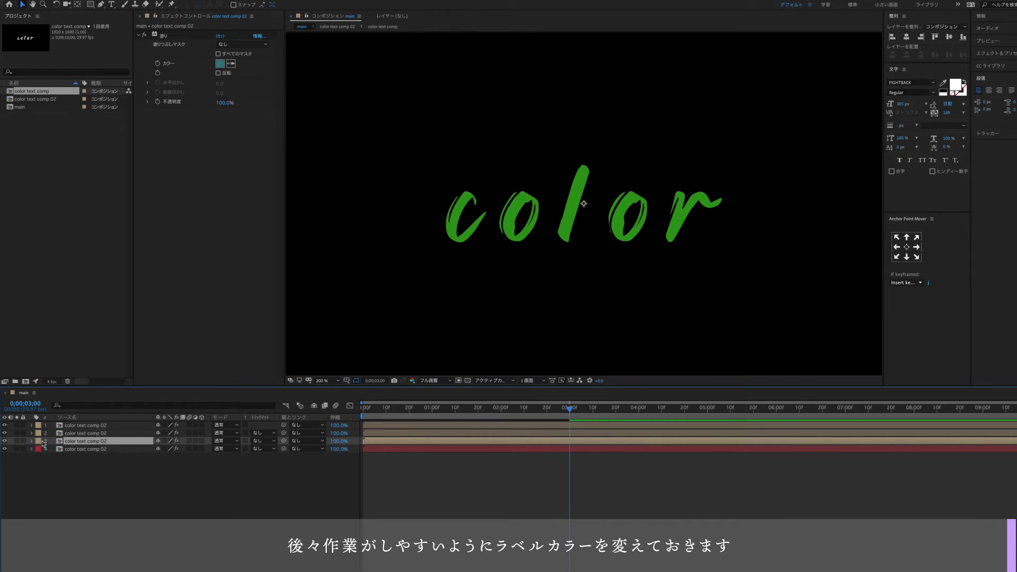
left_click(38, 444)
left_click(58, 508)
Set the second layer's label color to yellow (イエロー) and the top layer's label to green (グリーン)
left_click(39, 434)
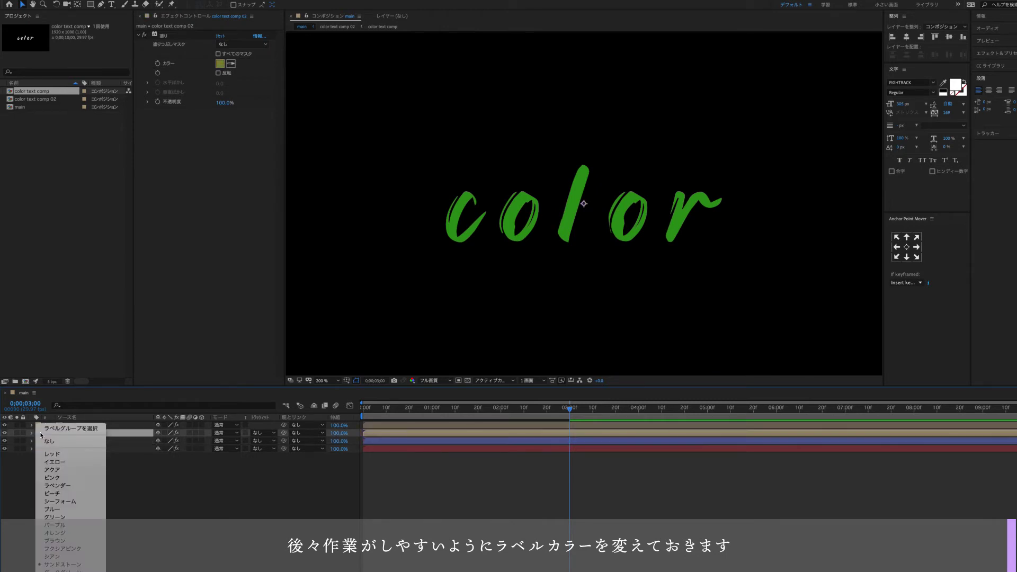
left_click(69, 463)
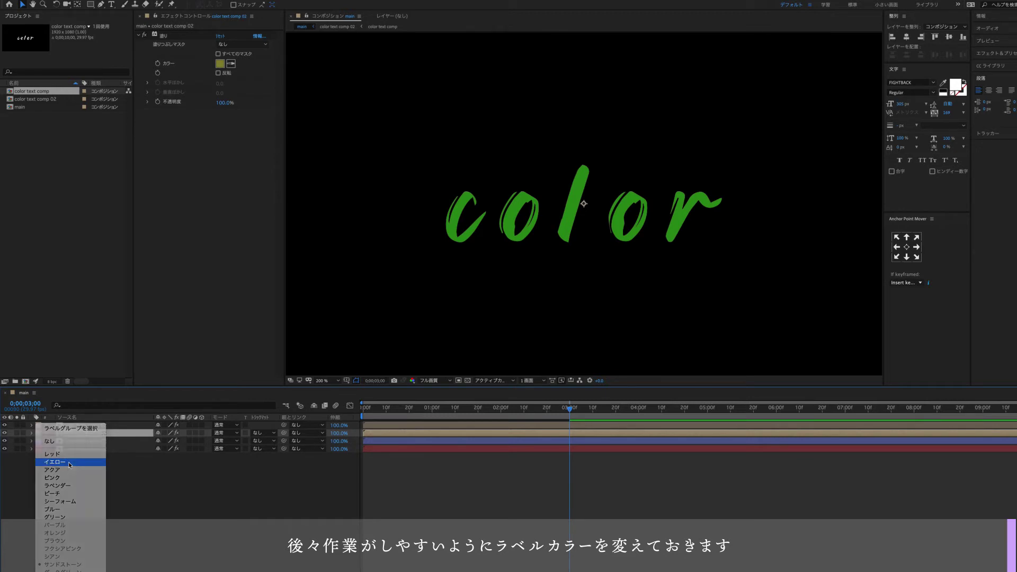
left_click(38, 425)
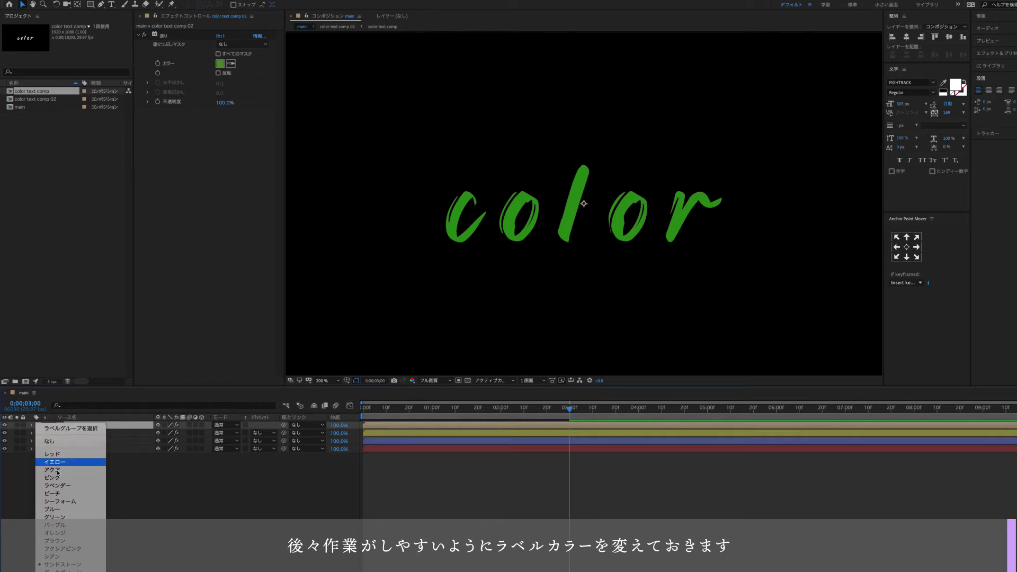
left_click(67, 516)
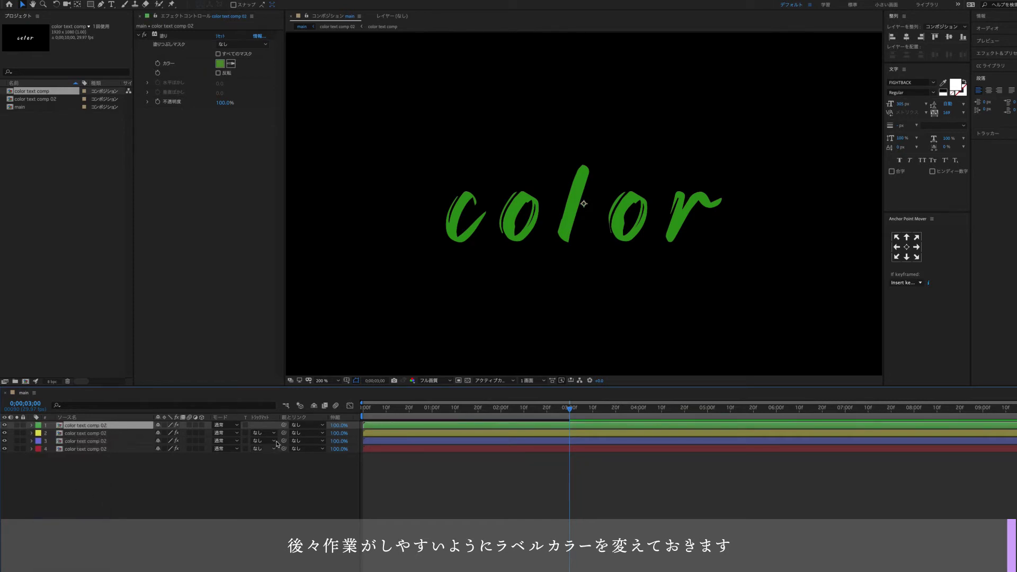
Shift the green, yellow and blue layers so that they start at 0;00;00;10
key("Home")
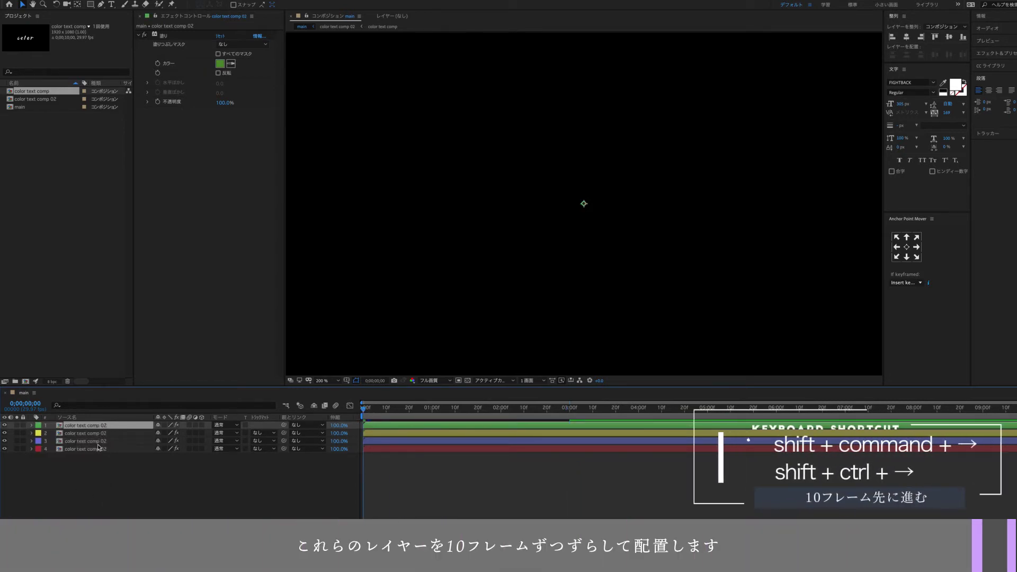
key("shift+super+Right")
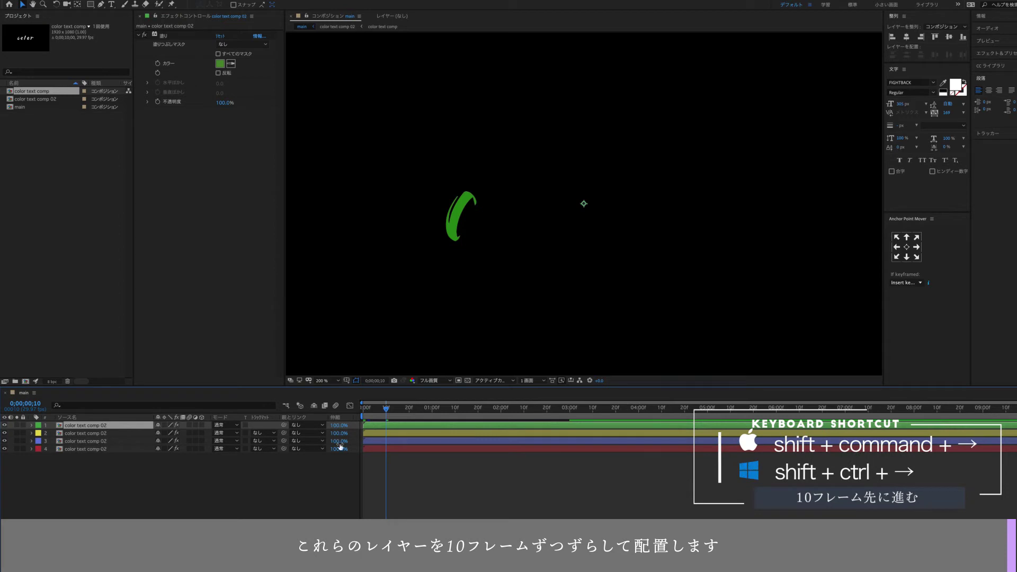
left_click(371, 441)
key("shift+super+Right")
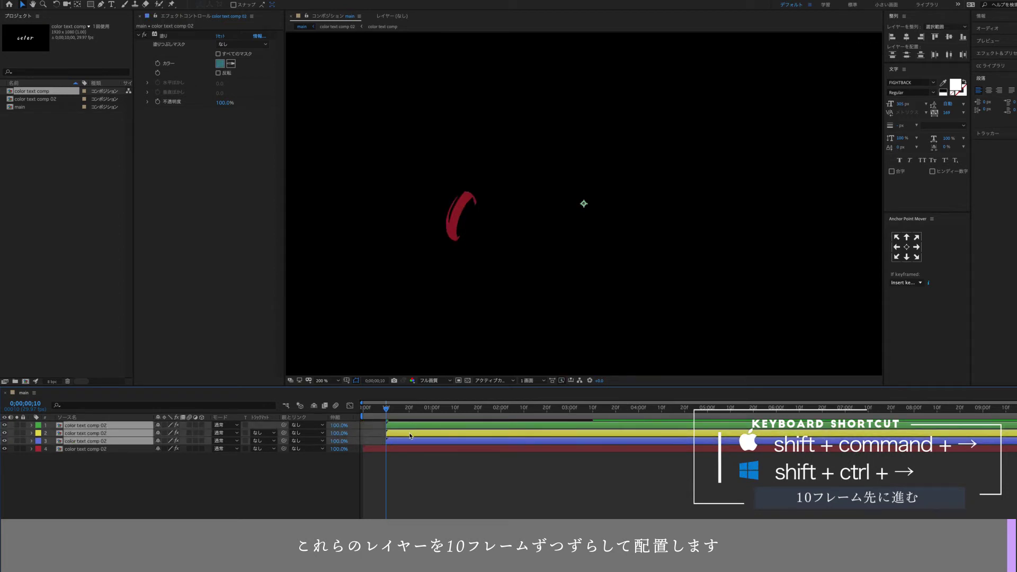
Shift only the green and yellow layers so that they start at 0;00;00;20
key("shift+super+Right")
left_click(411, 442, "super")
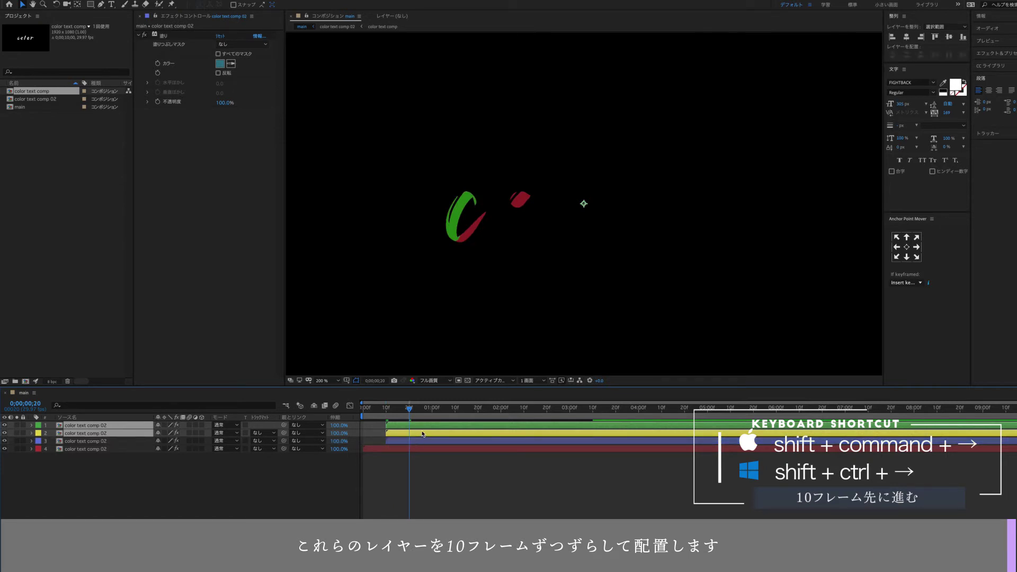
key("[")
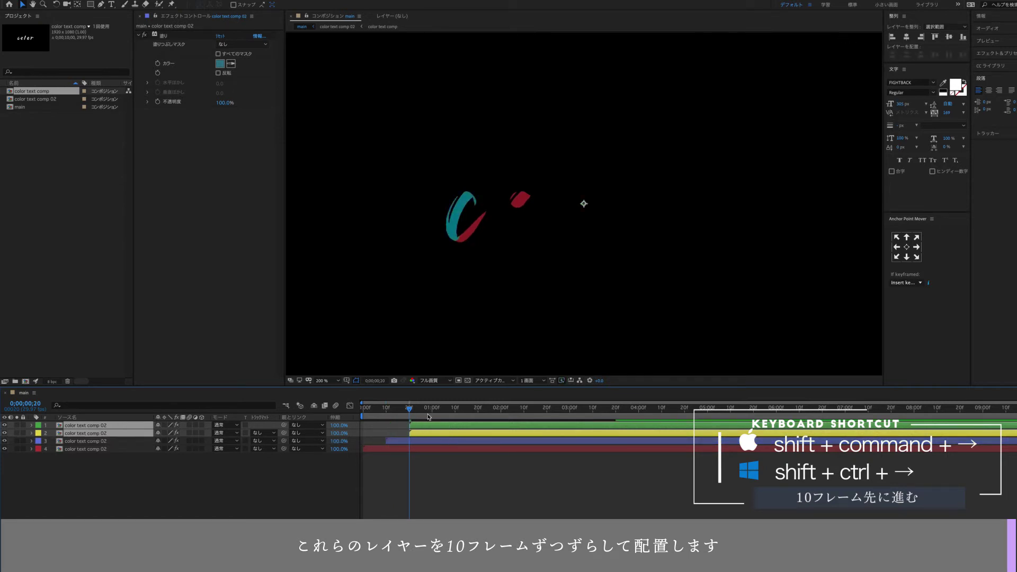
Shift only the green layer so that it starts at 0;00;01;00
key("shift+super+Right")
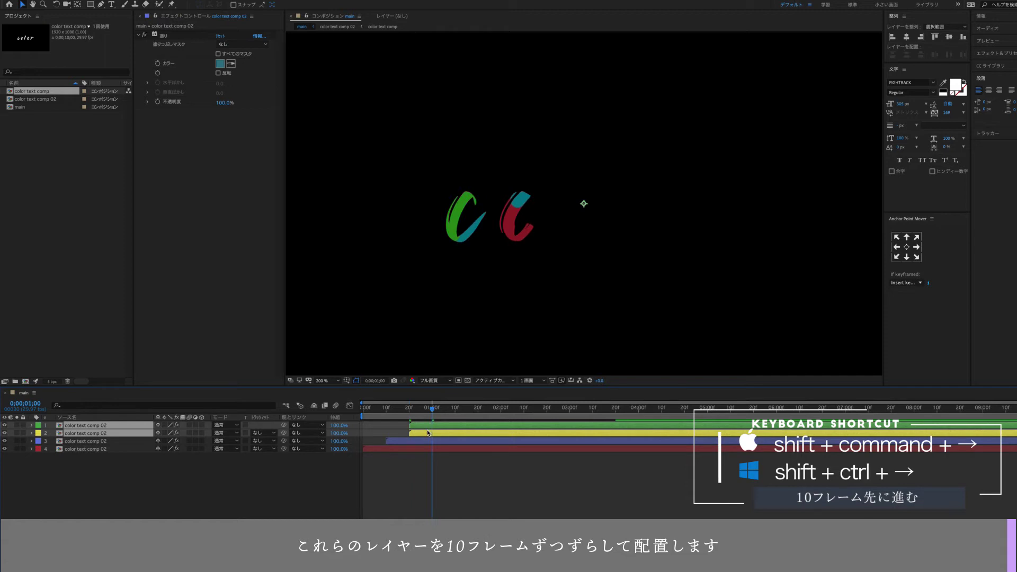
left_click(429, 435, "super")
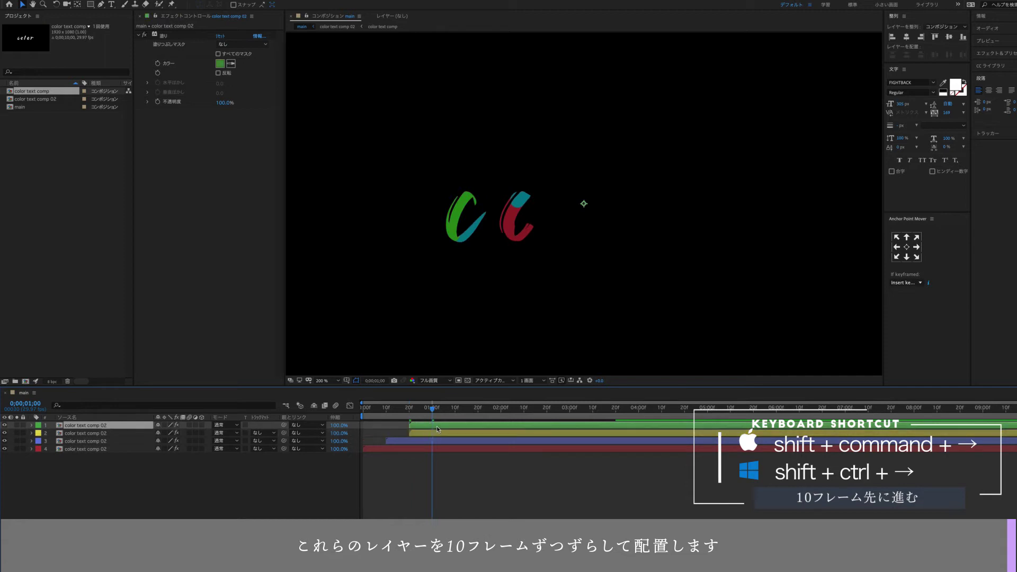
left_click_drag(439, 429, 463, 432)
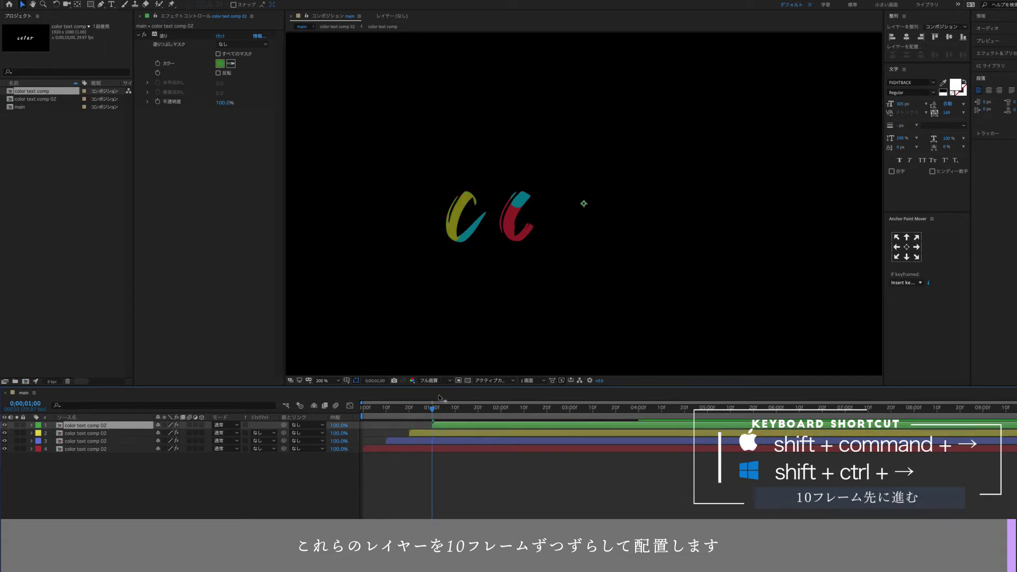
Duplicate all four staggered layers and stack the copies together above the originals
key("Home")
mouse_move(364, 416)
left_mouse_down()
mouse_move(645, 411)
mouse_move(570, 418)
left_mouse_up()
left_click(343, 457)
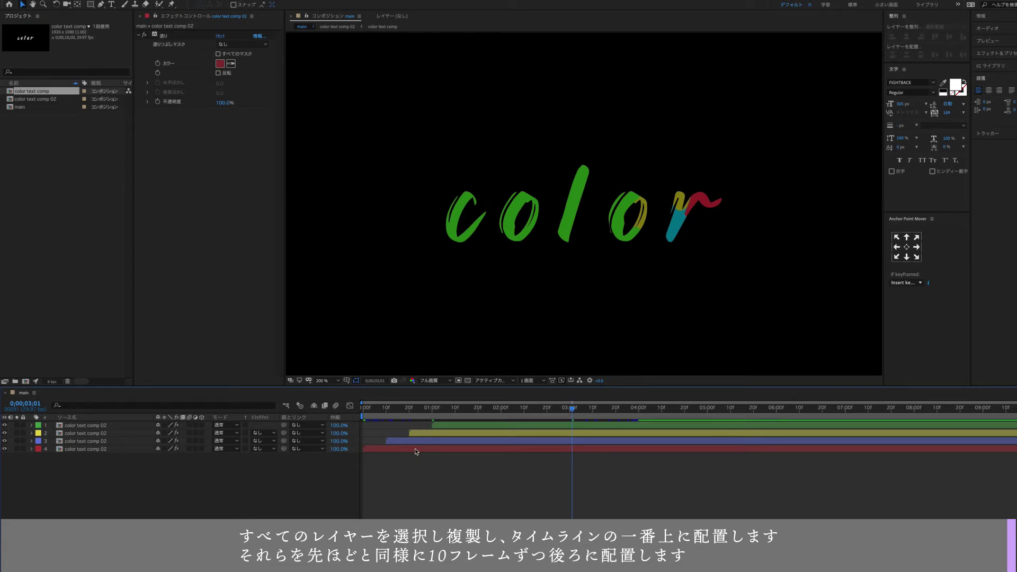
left_click_drag(119, 455, 122, 427)
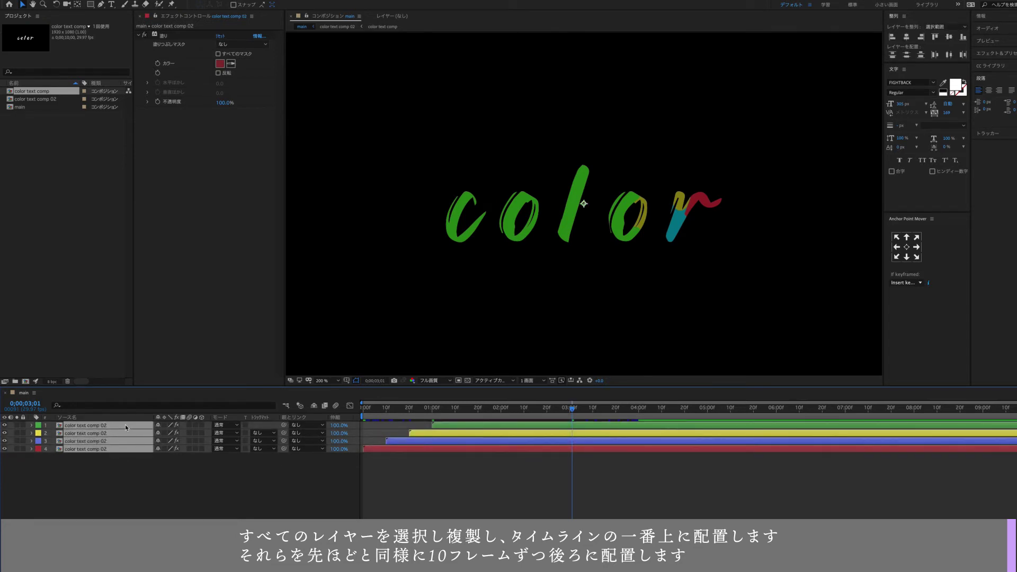
key("ctrl+d")
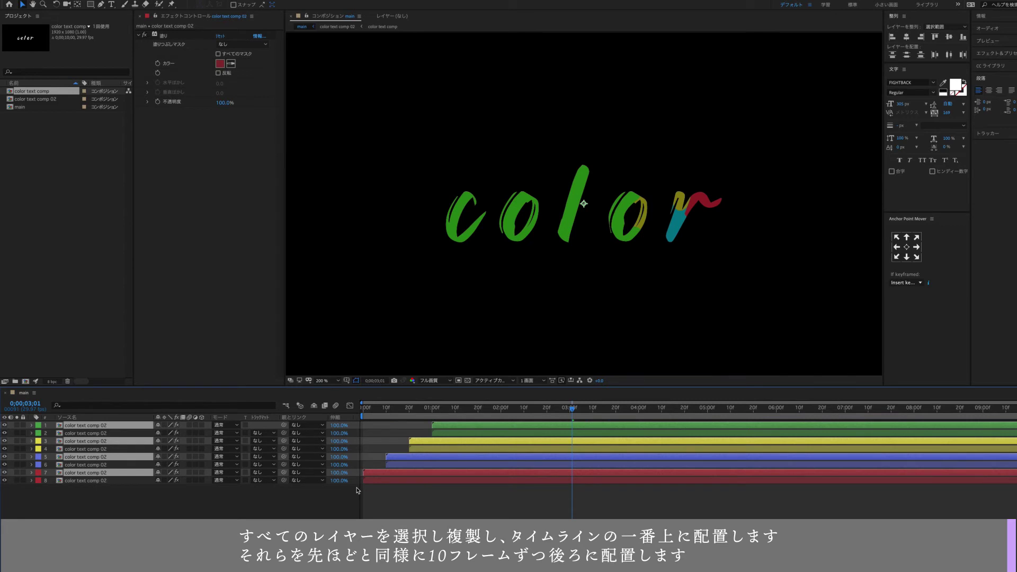
left_click_drag(96, 473, 106, 423)
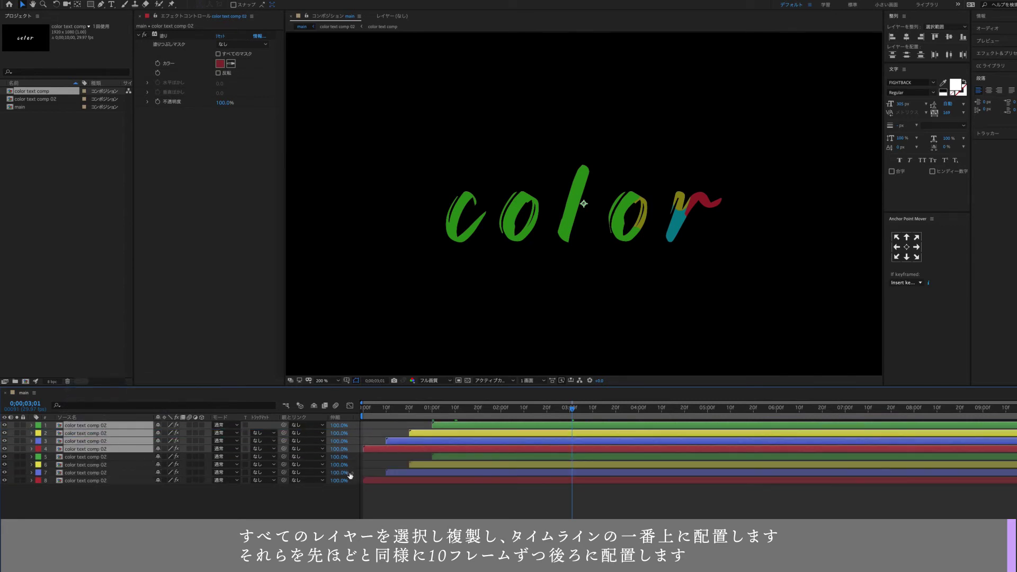
Move the four duplicated layers together in time so that the red copy starts at 0;00;01;10
left_click(436, 409)
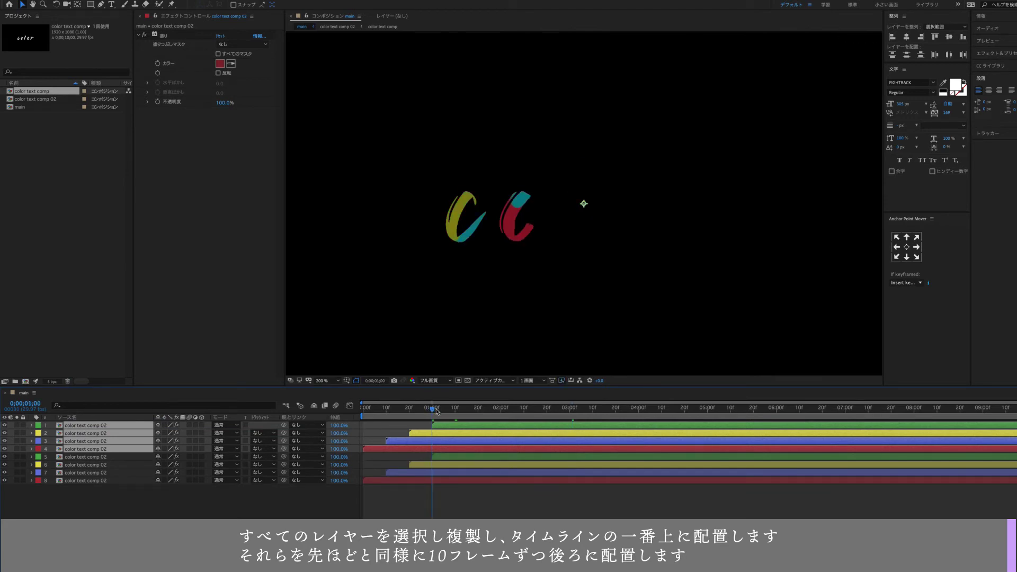
key("shift+Page_Down")
left_click_drag(428, 452, 518, 463)
left_click_drag(454, 411, 570, 414)
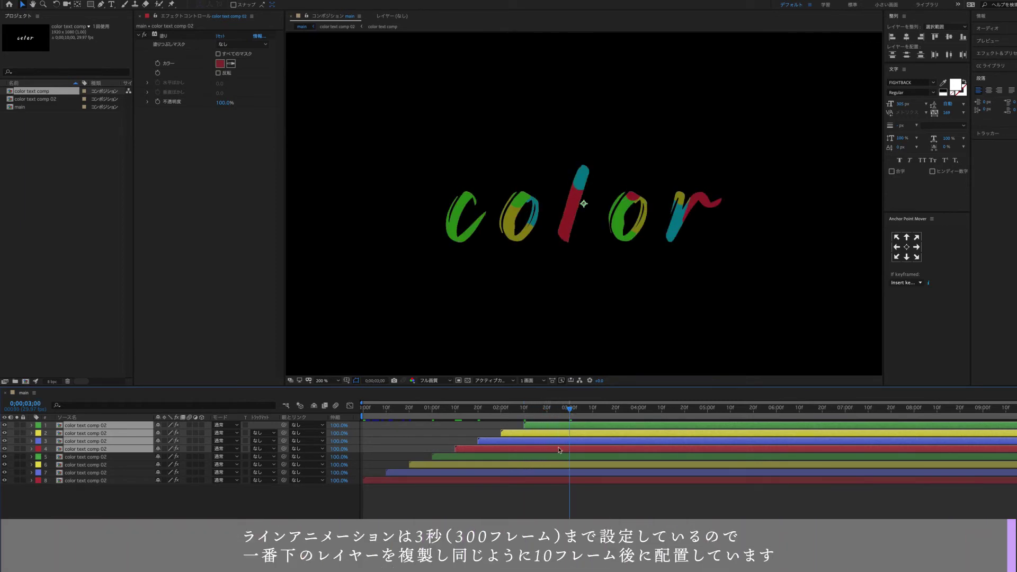
Duplicate the bottom red layer and bring the copy to the top of the layer stack
left_click(560, 502)
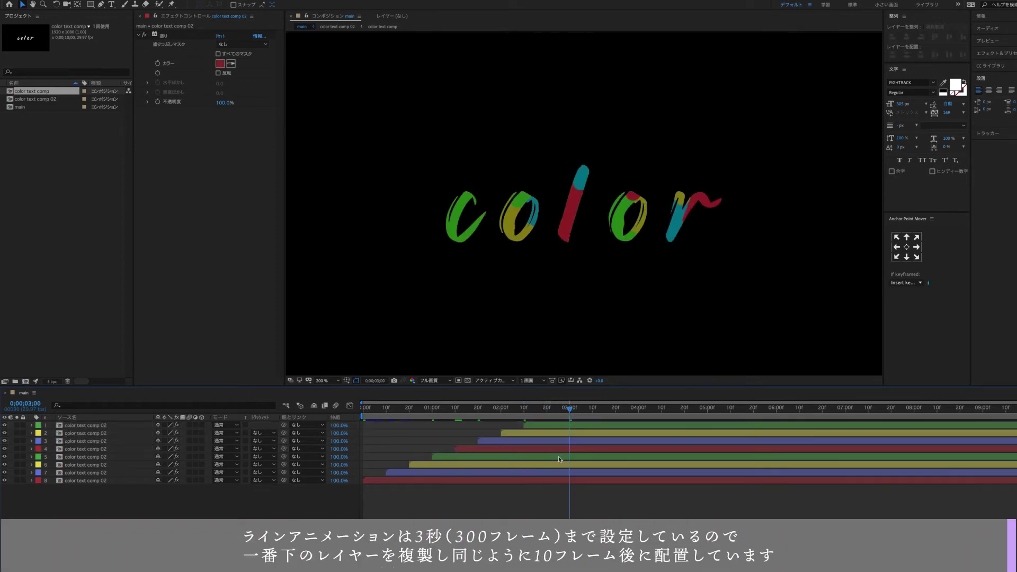
left_click(506, 479)
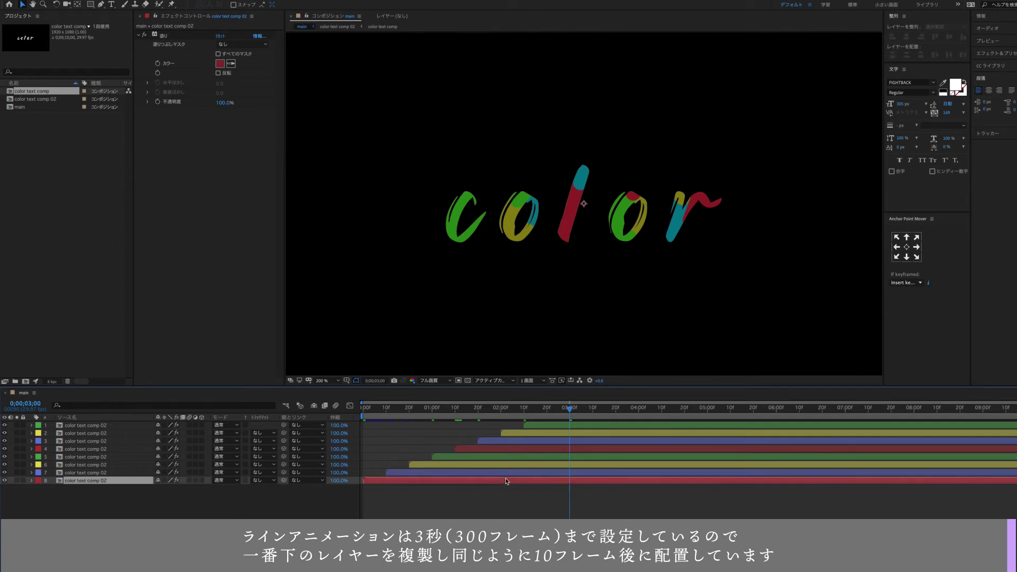
key("ctrl+d")
key("ctrl+shift+bracketright")
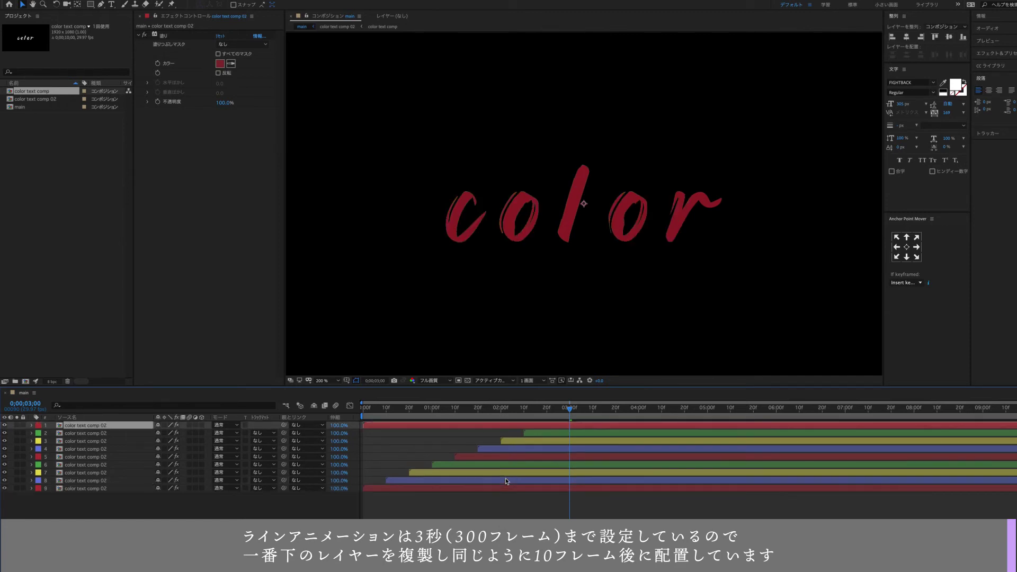
Move the new top red layer so that it starts at 0;00;02;20
left_click_drag(401, 428, 525, 413)
key("shift+Page_Down")
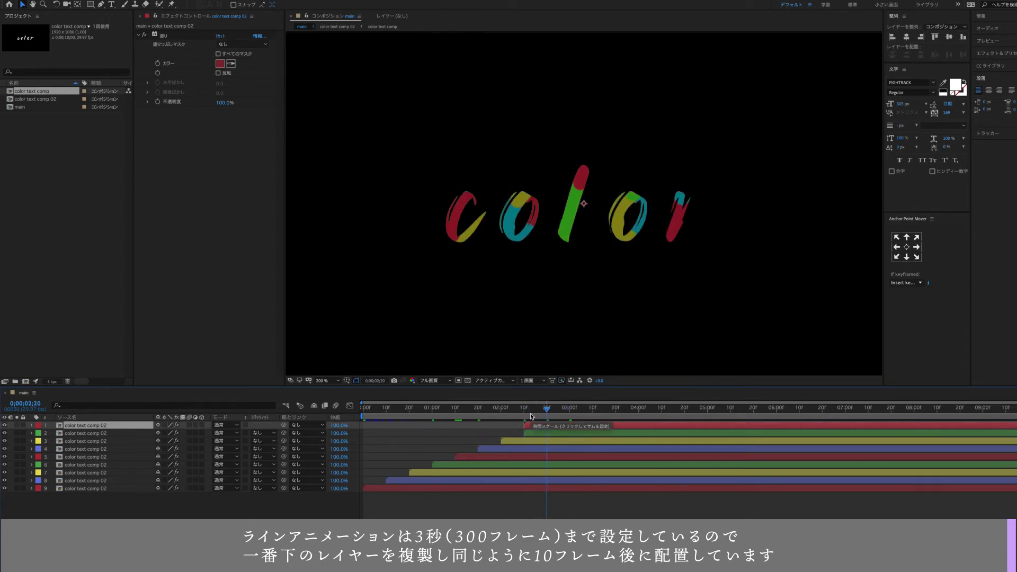
left_click_drag(587, 427, 605, 427)
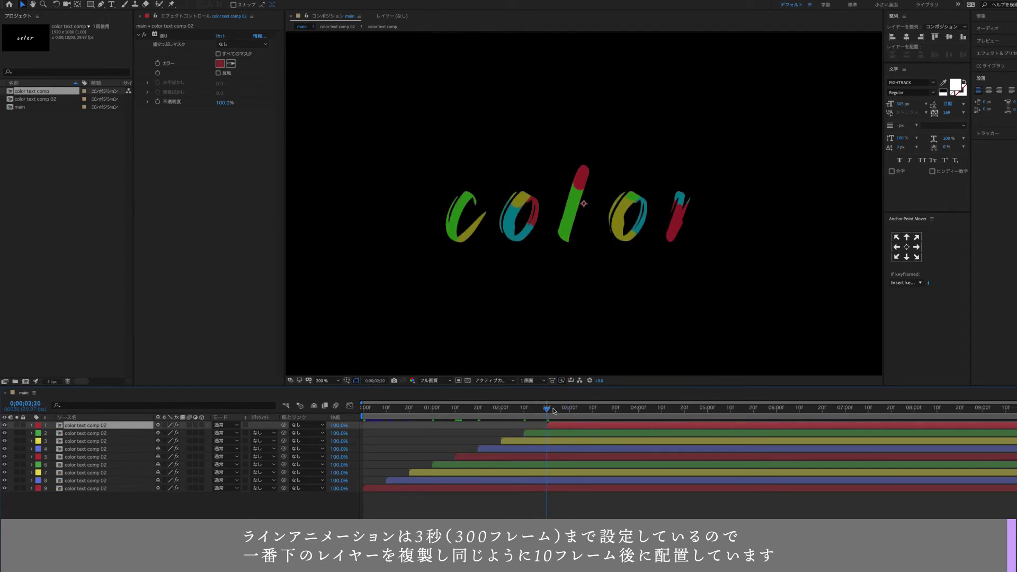
With the playhead at 0;00;03;00, duplicate all nine layers and stack the copies above the originals
left_click_drag(548, 409, 570, 409)
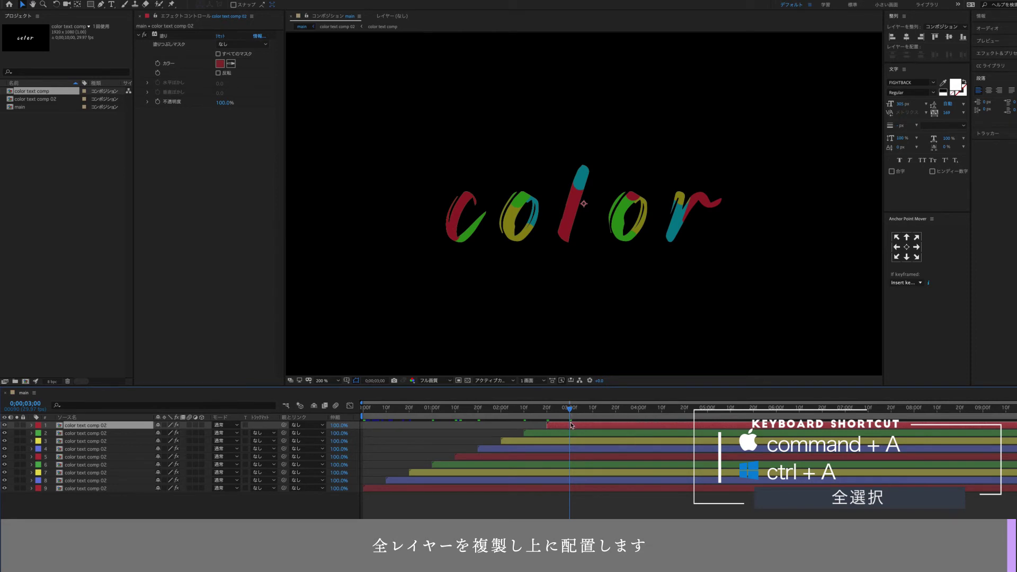
key("super+a")
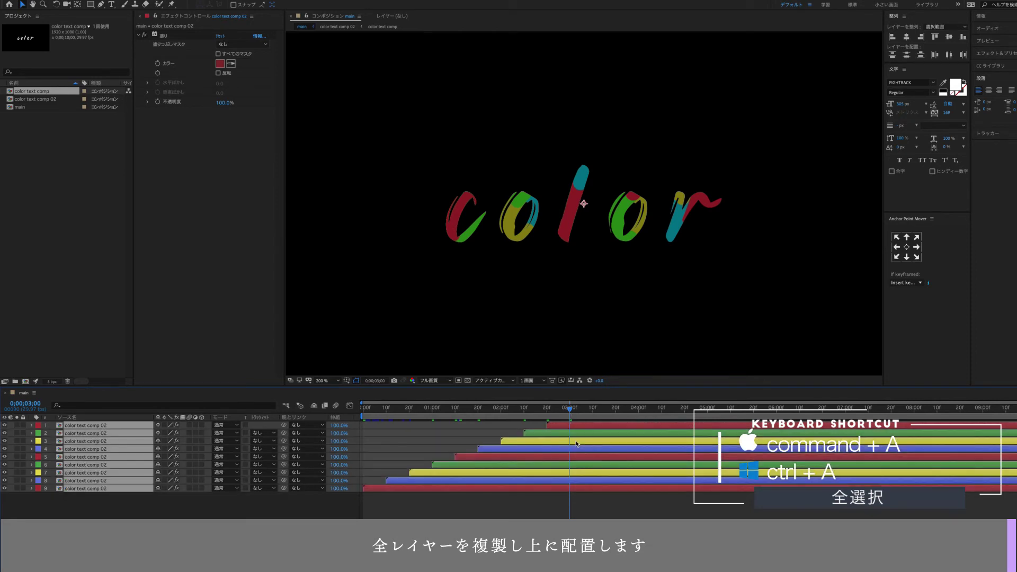
key("super+d")
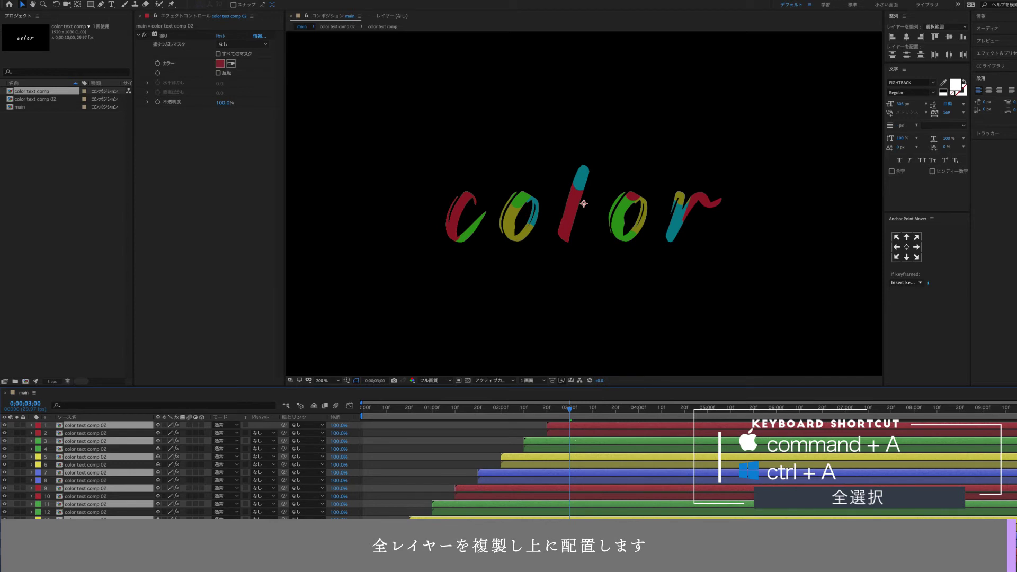
left_click_drag(109, 551, 111, 433)
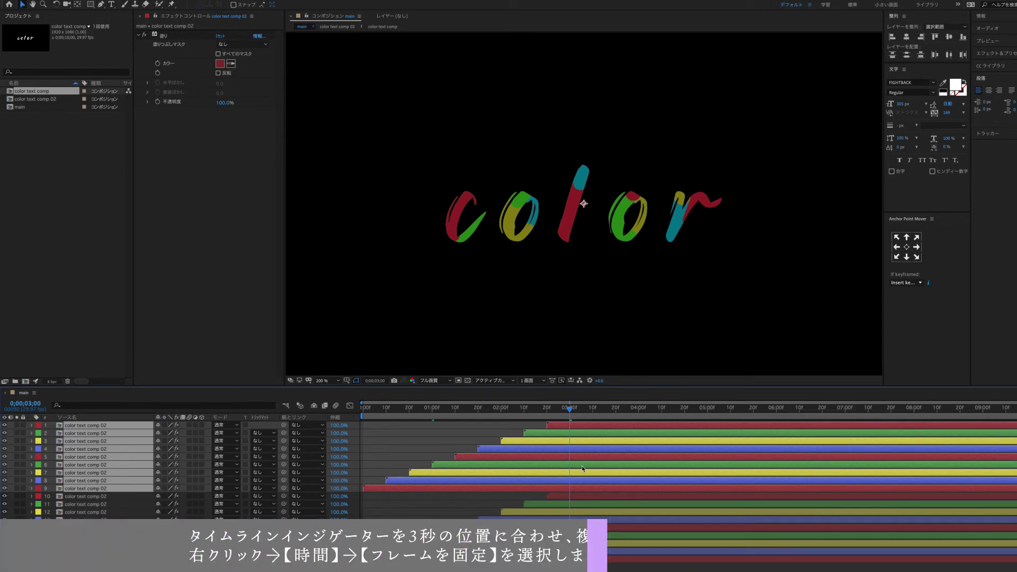
Freeze the frame at 0;00;03;00 on all nine selected duplicate layers
right_click(583, 464)
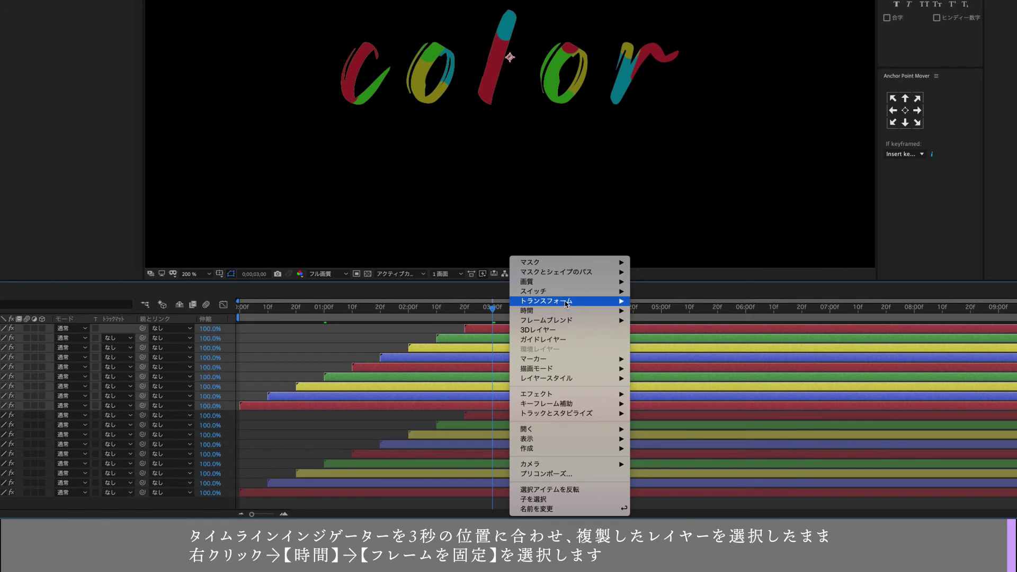
mouse_move(566, 312)
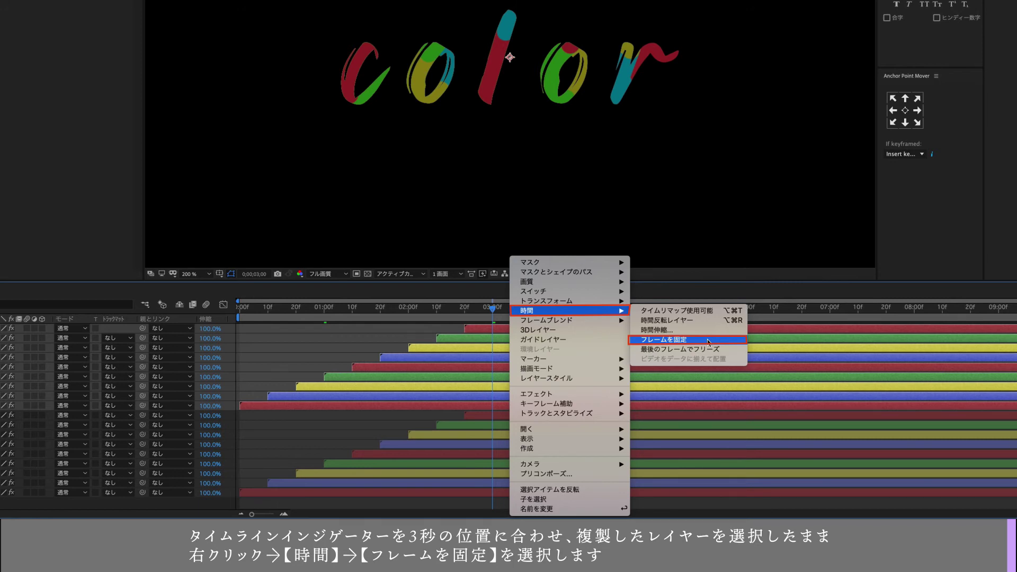
left_click(709, 342)
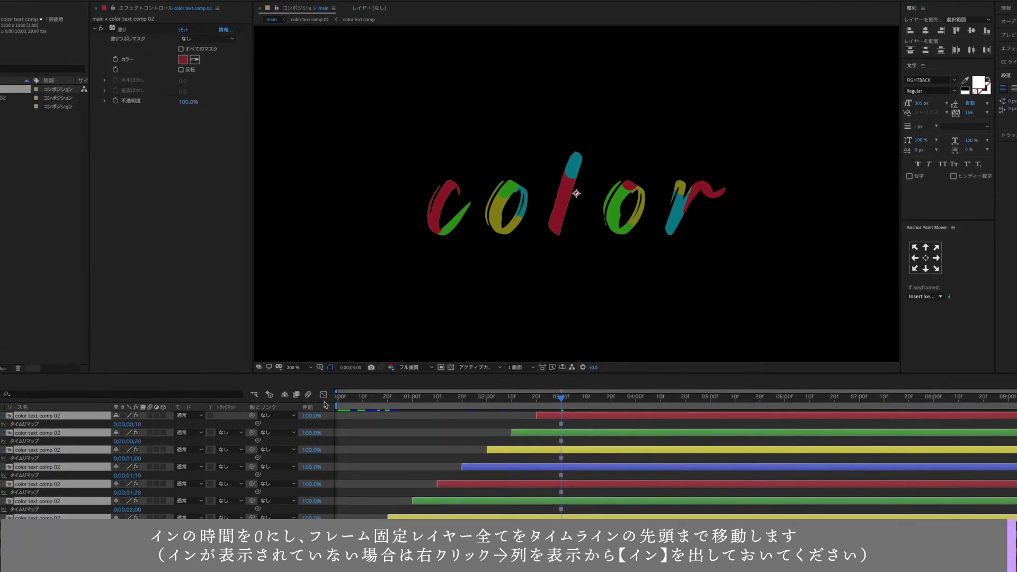
Show the layers' In column, set the in time of all nine frozen layers to 0;00;00;00, and preview the result
right_click(322, 408)
mouse_move(354, 436)
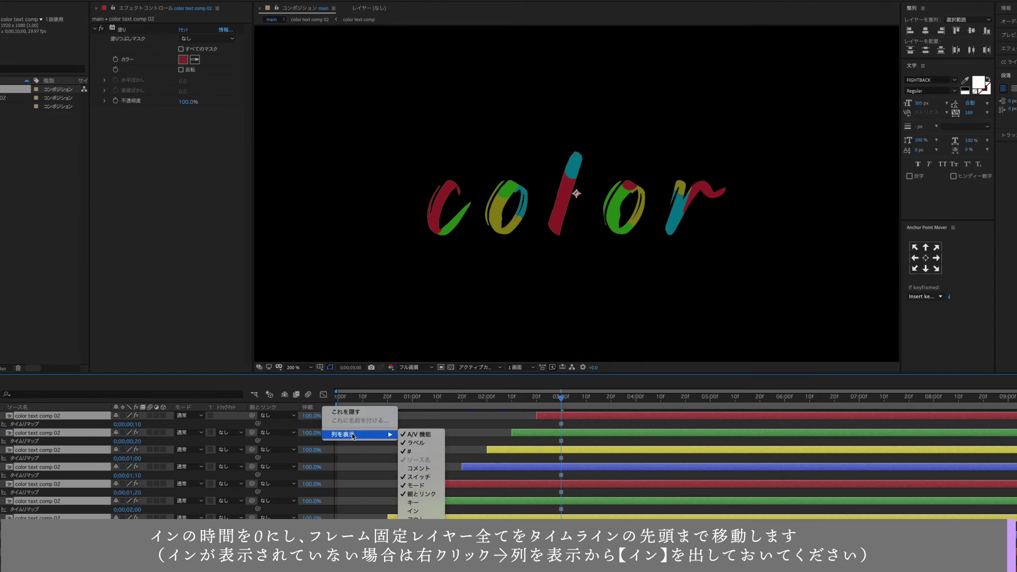
left_click(408, 502)
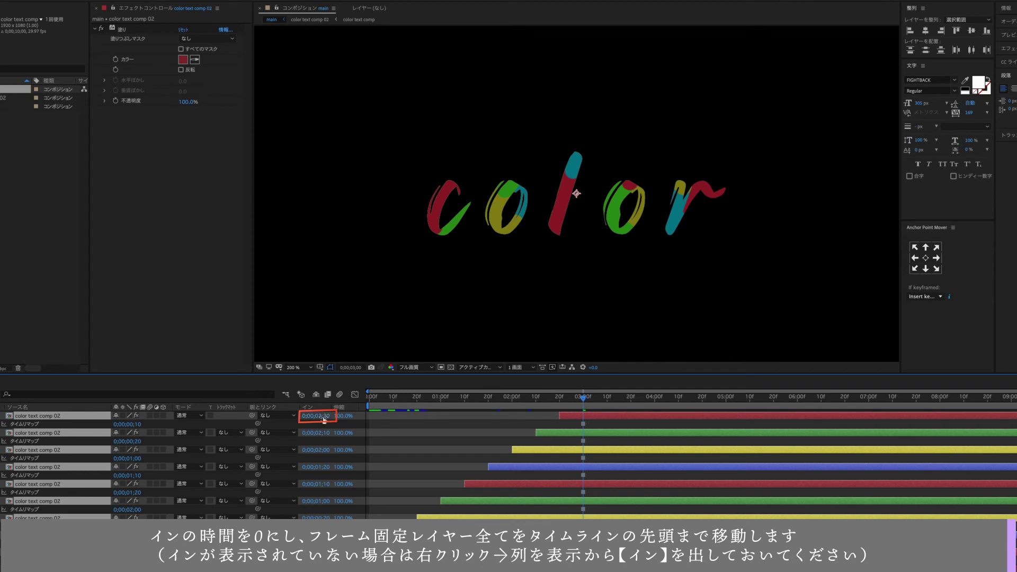
left_click(325, 418)
type("0;00;00;00")
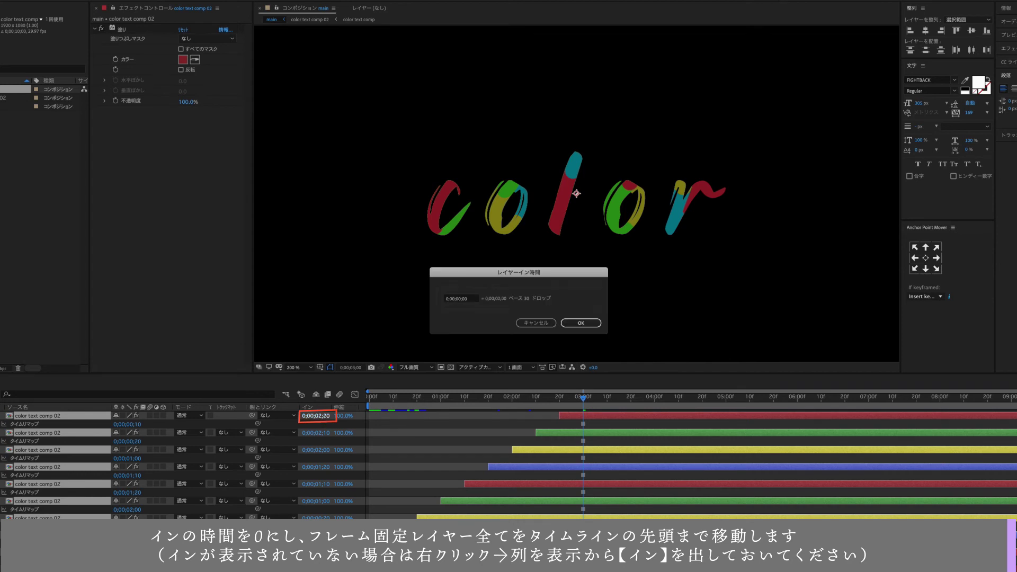
key("Return")
key("space")
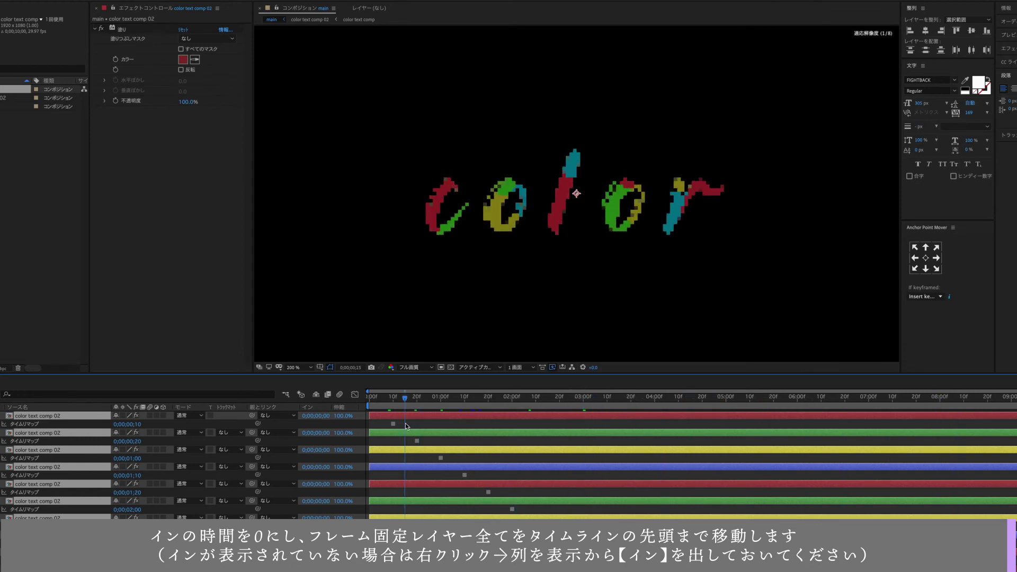
key("space")
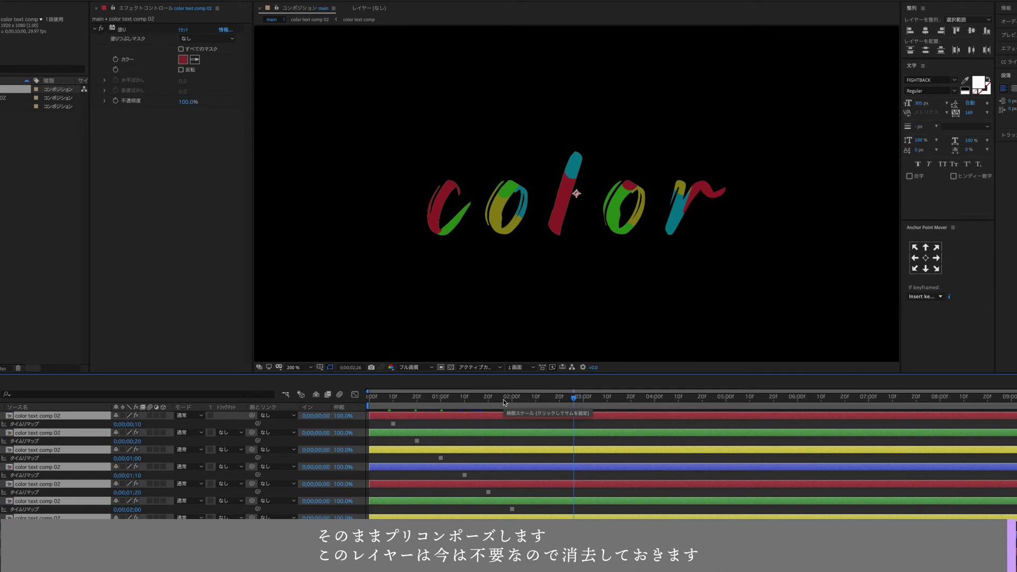
Precompose the nine frozen layers as "color text comp03" and delete the resulting layer from the main composition
key("u")
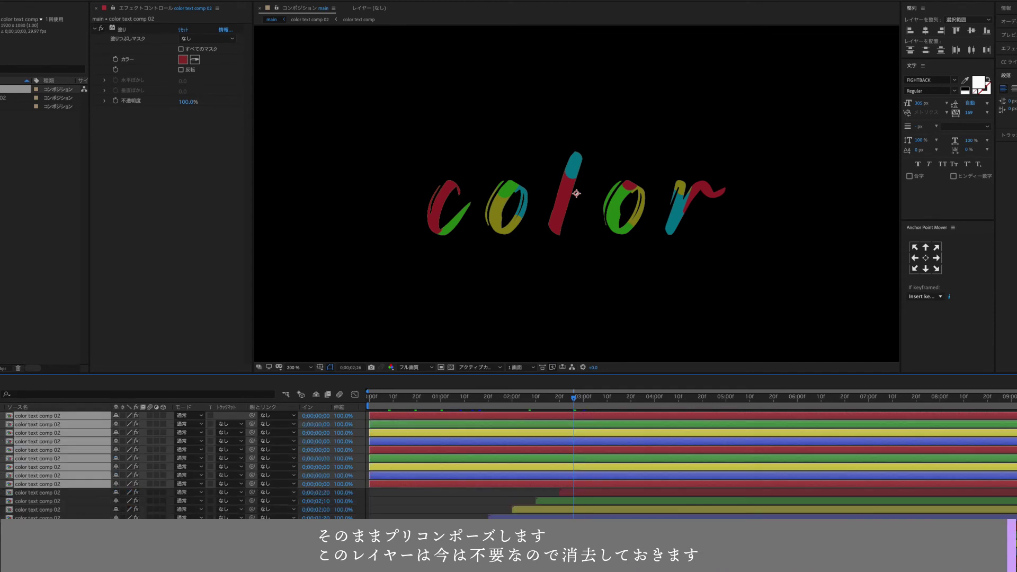
key("ctrl+shift+c")
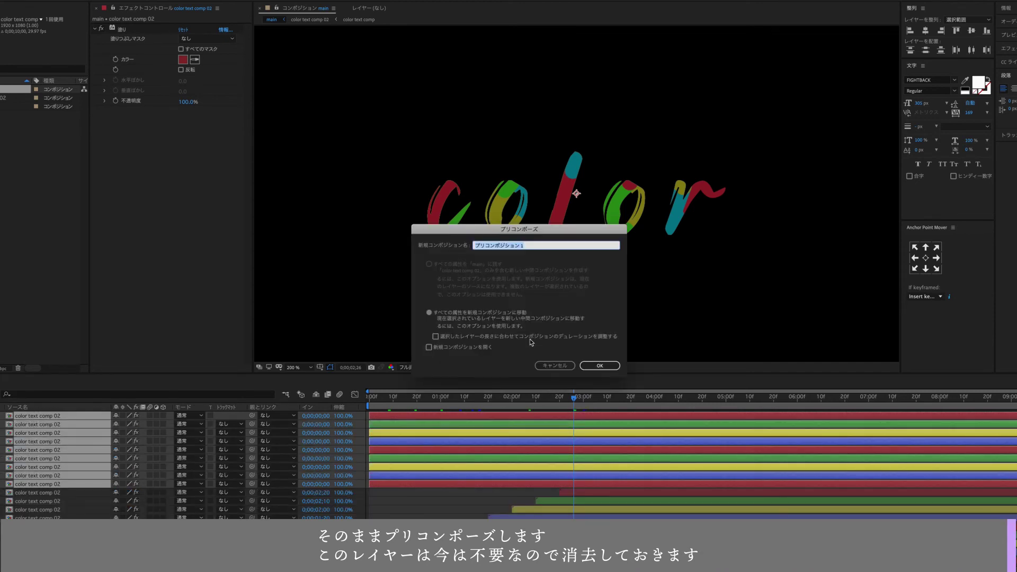
type("color text 03comp03")
key("Return")
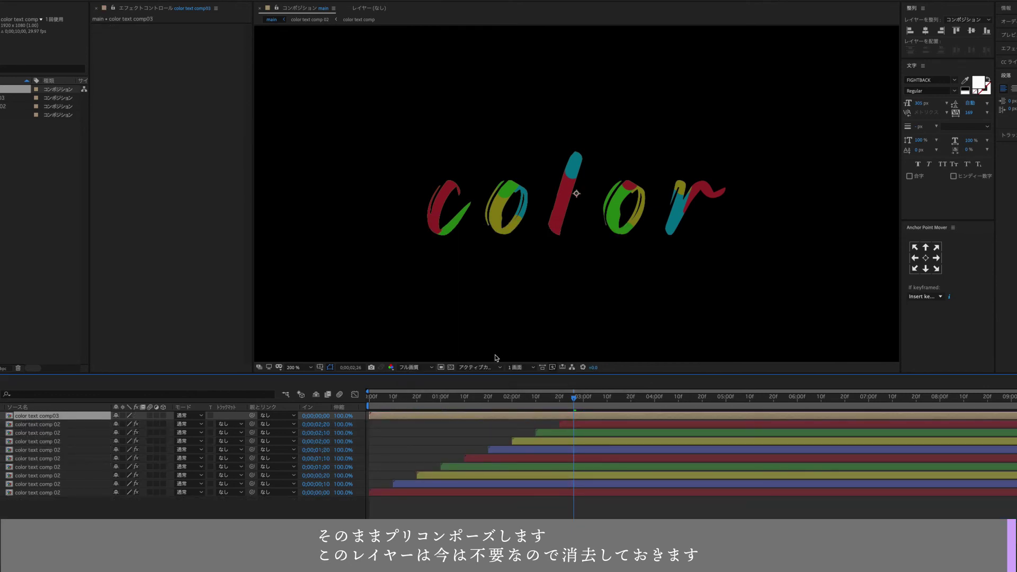
key("Delete")
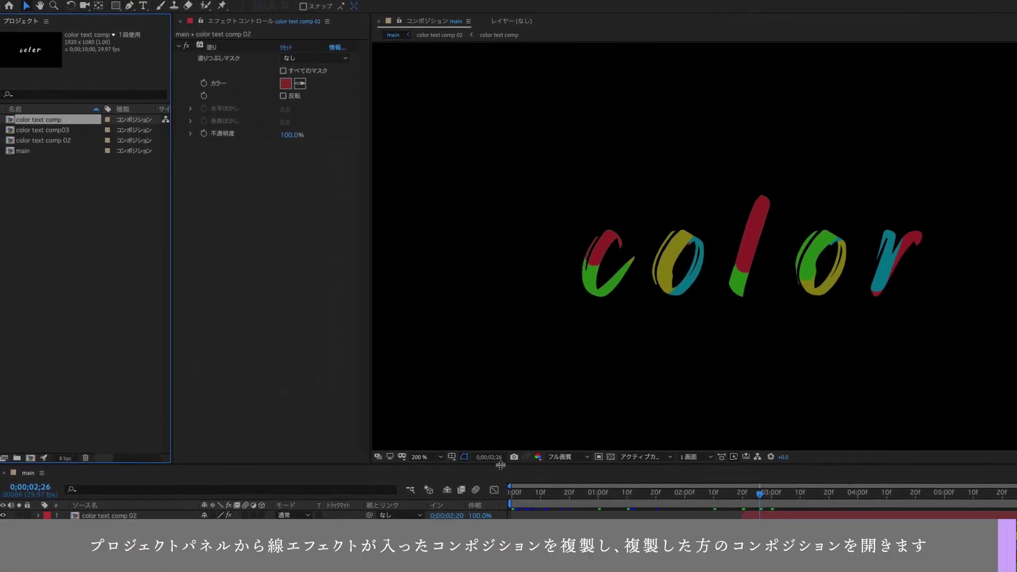
Duplicate the composition "color text comp 02" in the project and rename the copy "color text comp 04"
left_click(58, 140)
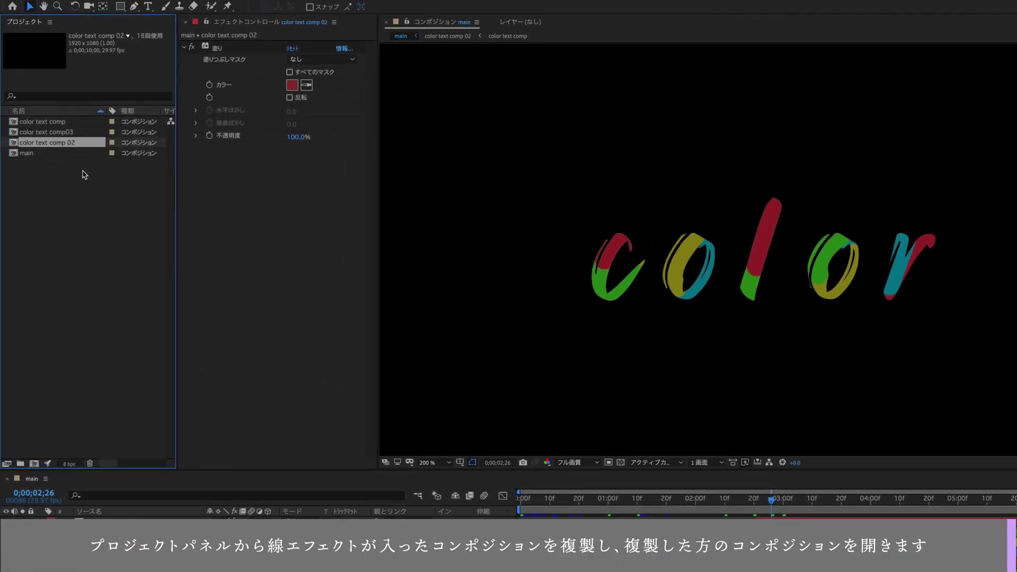
key("ctrl+d")
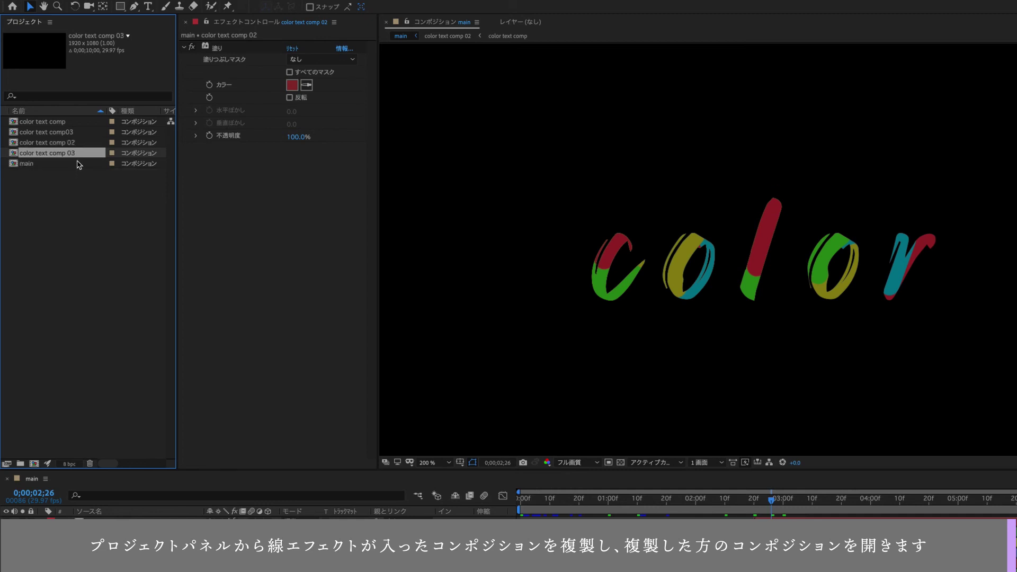
key("Return")
left_click(75, 155)
key("BackSpace")
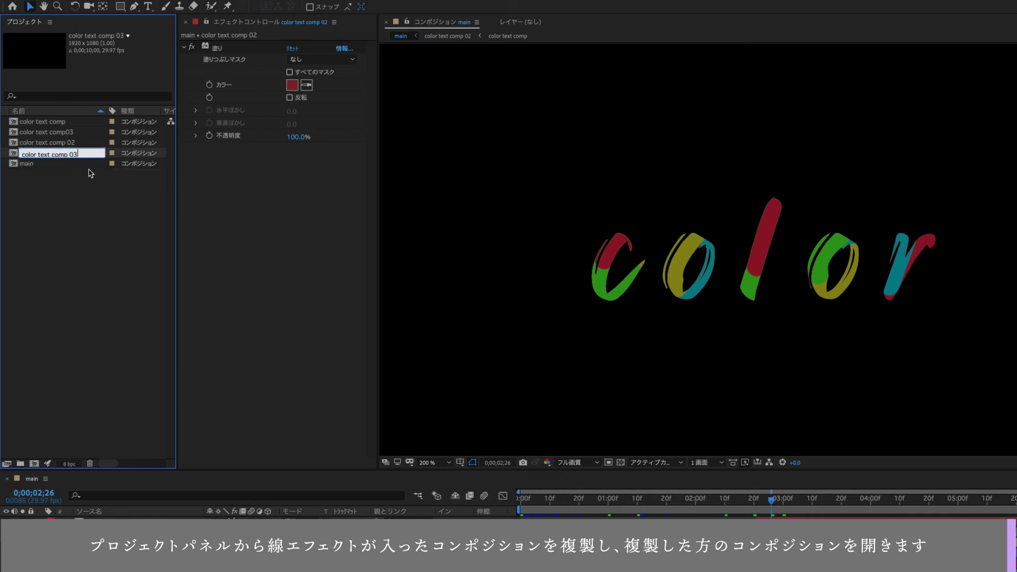
type("4")
key("Return")
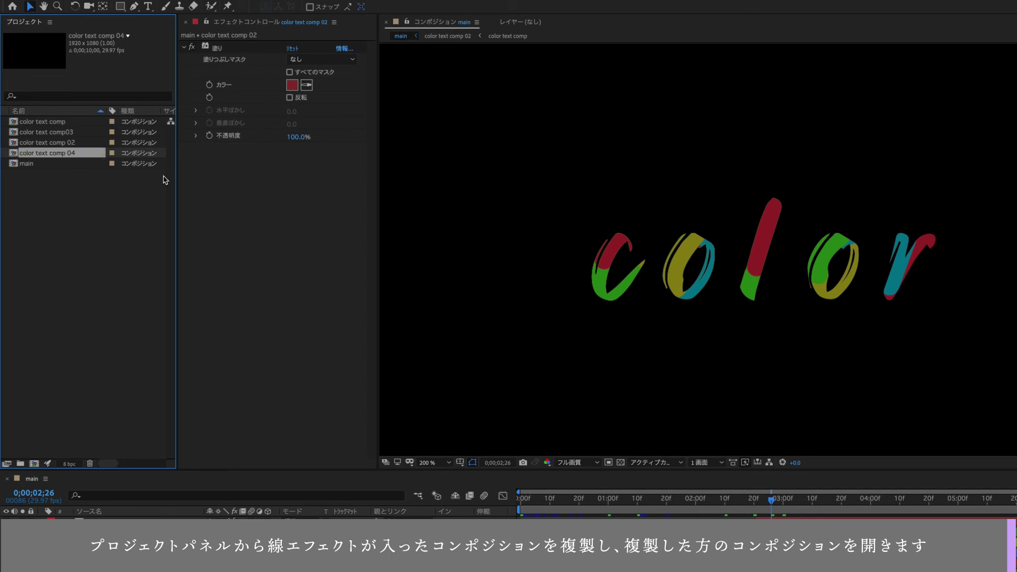
Open "color text comp 04", replace its text layer's source with "color text comp03" keeping the stroke effect, and scrub to check the reveal
double_click(68, 157)
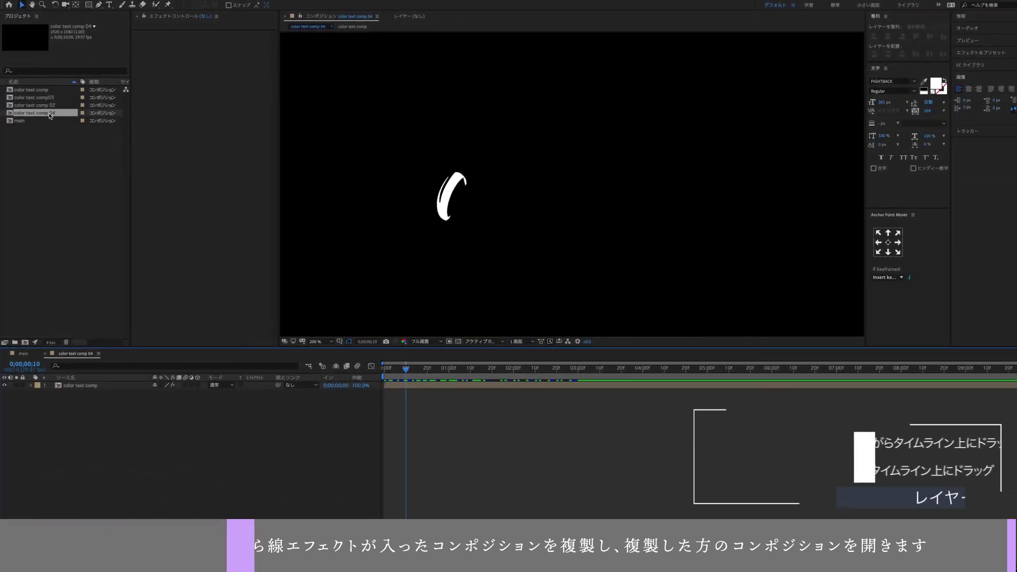
left_click(48, 99)
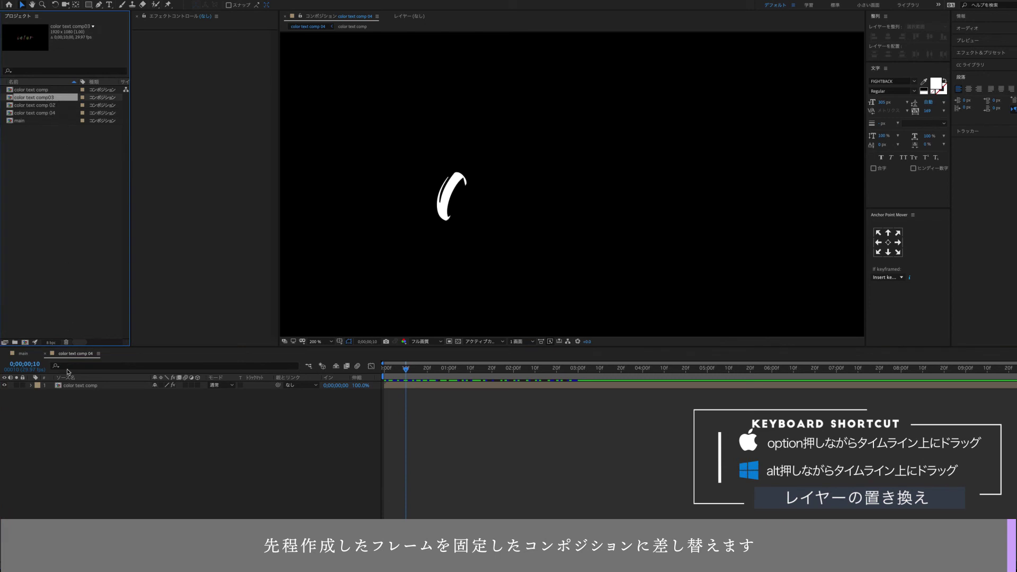
left_click(74, 386)
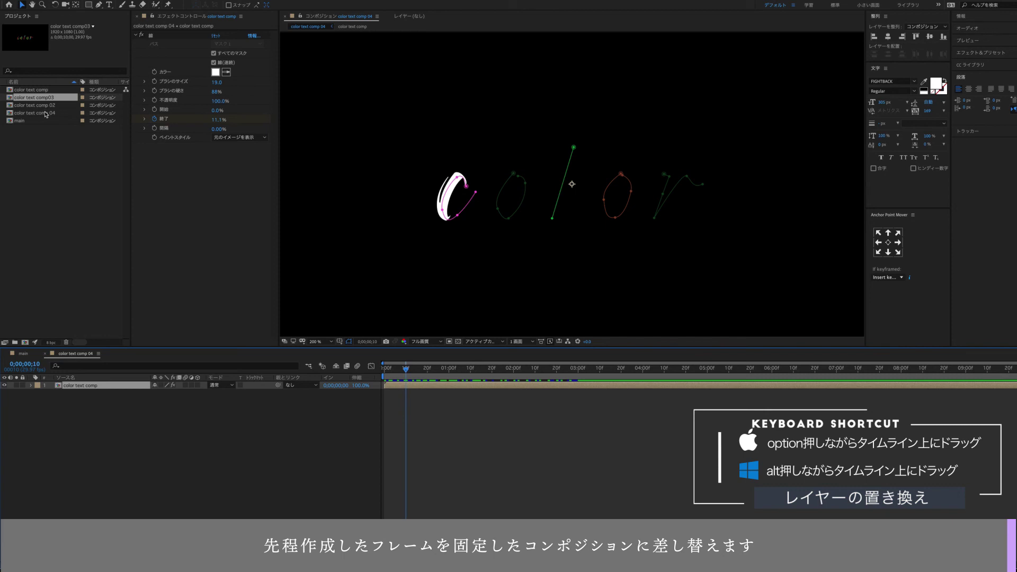
left_click_drag(50, 98, 83, 388)
left_click_drag(385, 376, 650, 381)
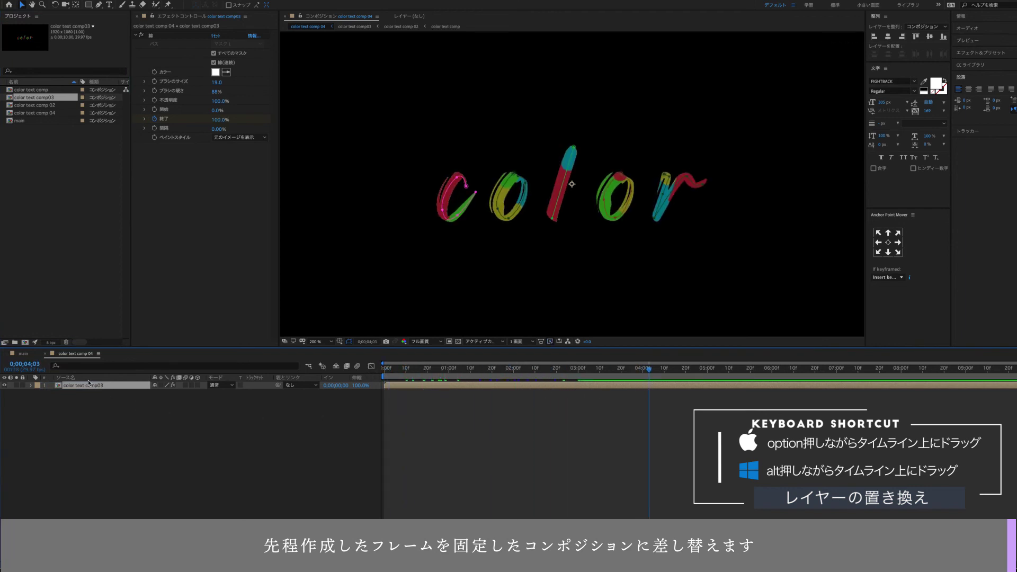
Add "color text comp 04" to the main composition as the top layer, starting at 0;00;03;00
left_click(28, 354)
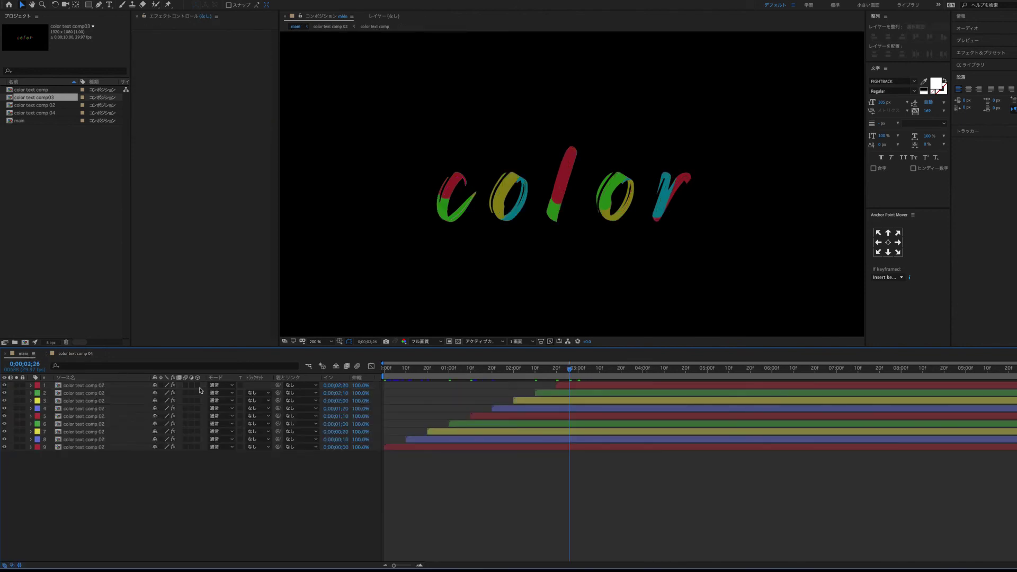
left_click_drag(569, 369, 578, 370)
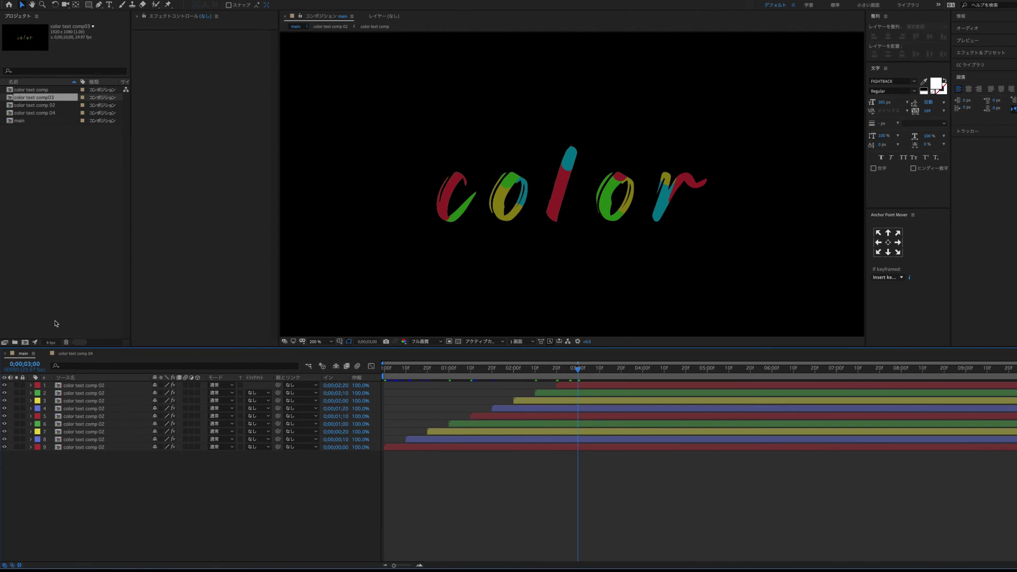
left_click(33, 114)
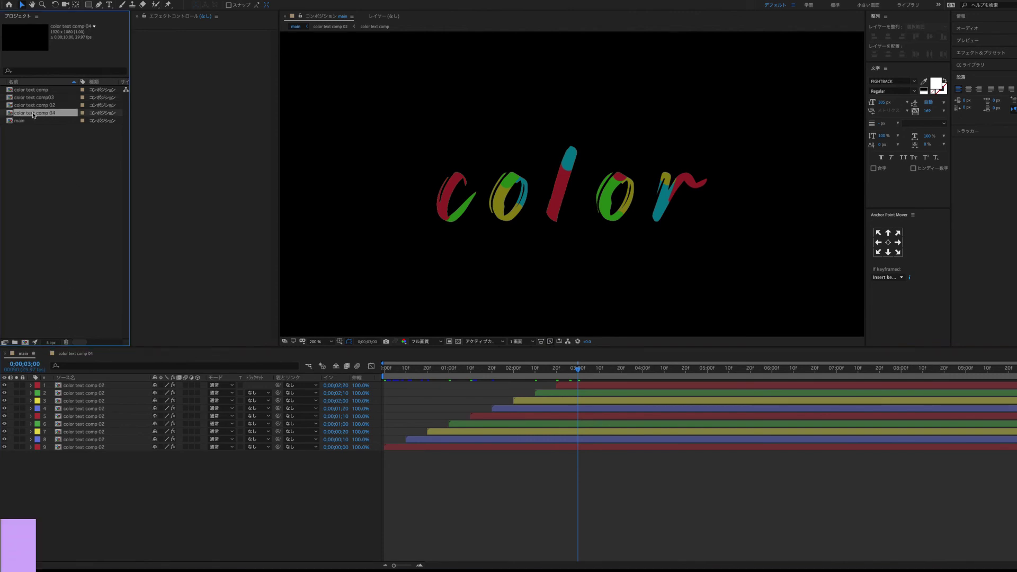
left_click_drag(34, 113, 601, 389)
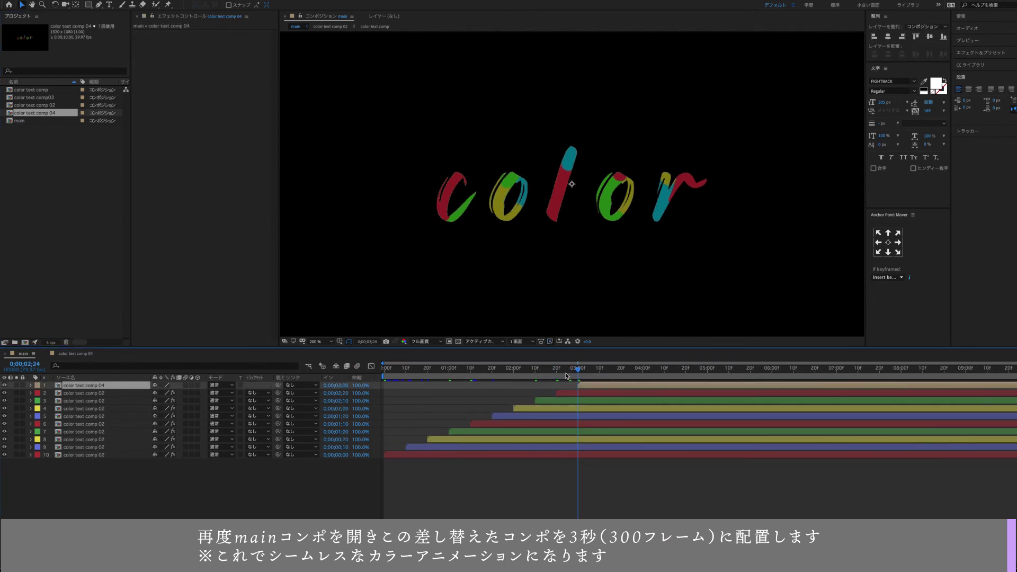
Precompose all layers of the main composition into a new composition named "TITLE"
key("ctrl+a")
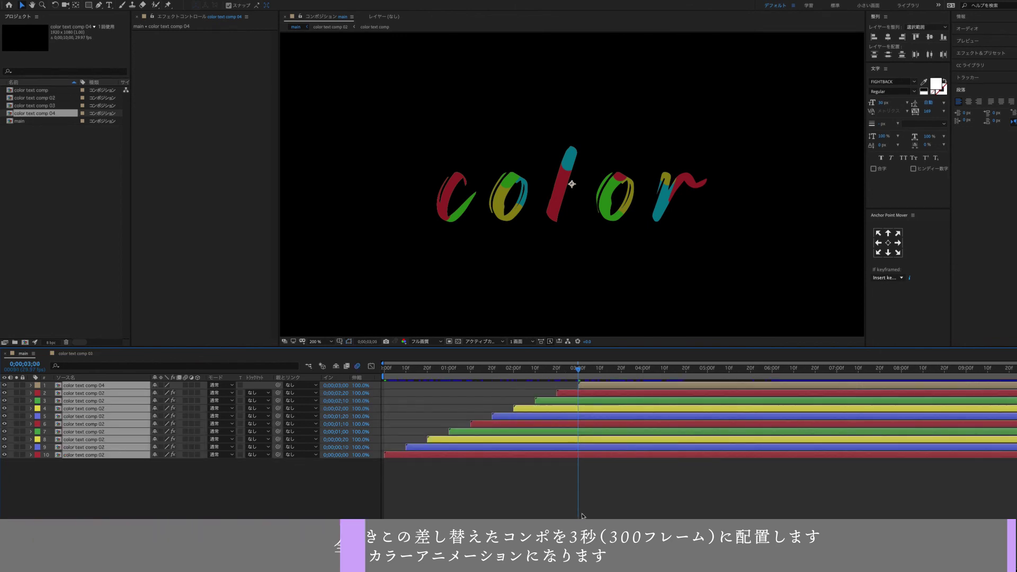
key("ctrl+shift+c")
type("TITLE")
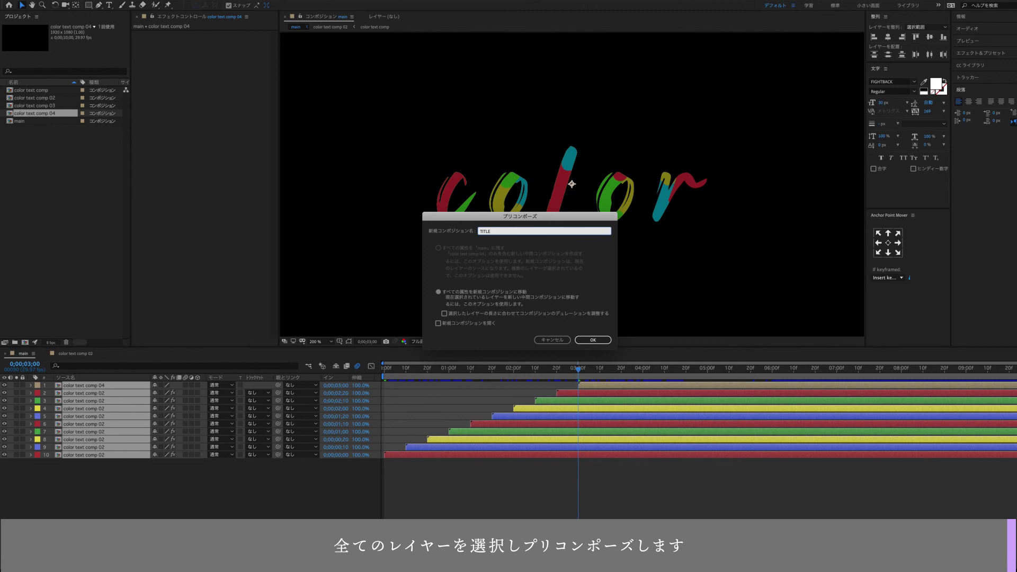
left_click(590, 340)
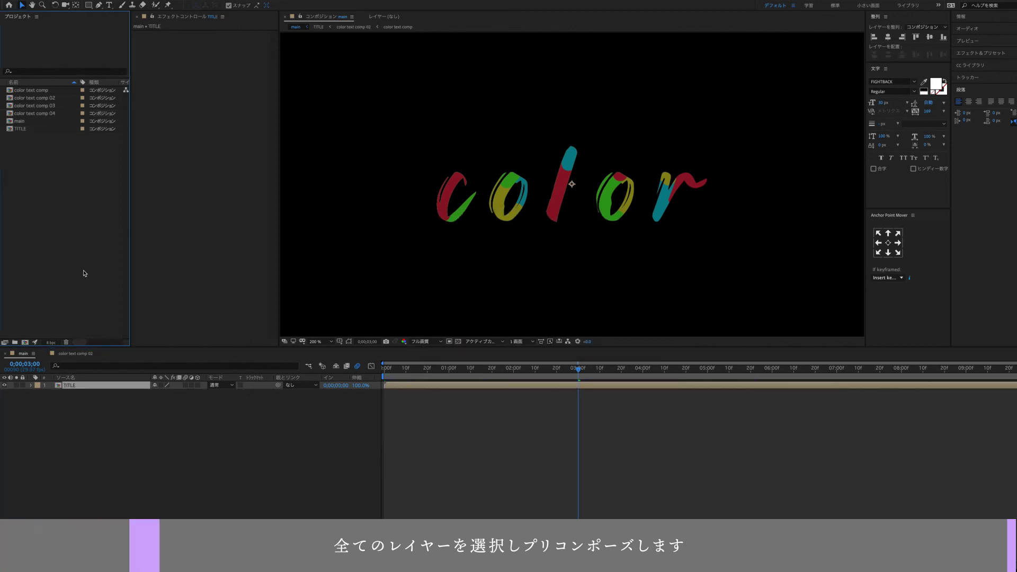
Import the footage P1360438.mp4 from the desktop and place it beneath the TITLE layer as the background
double_click(85, 275)
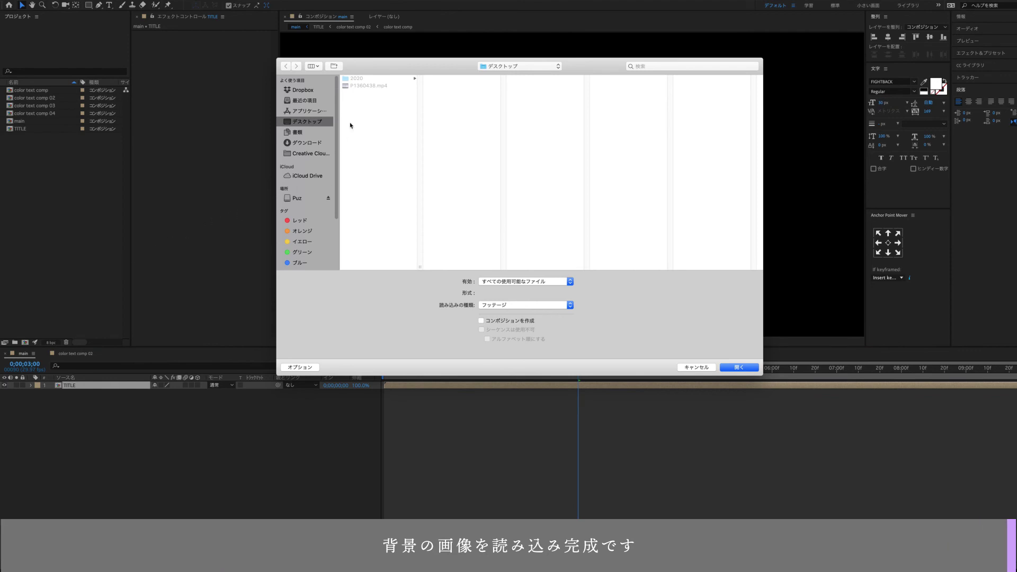
double_click(373, 86)
left_click_drag(22, 133, 108, 439)
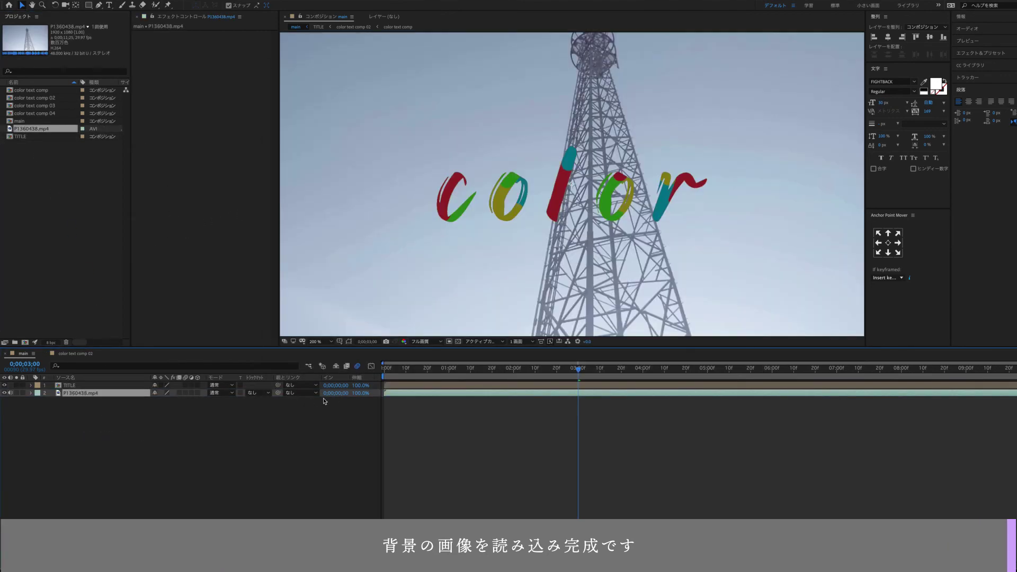
scroll(484, 310, "down", 1)
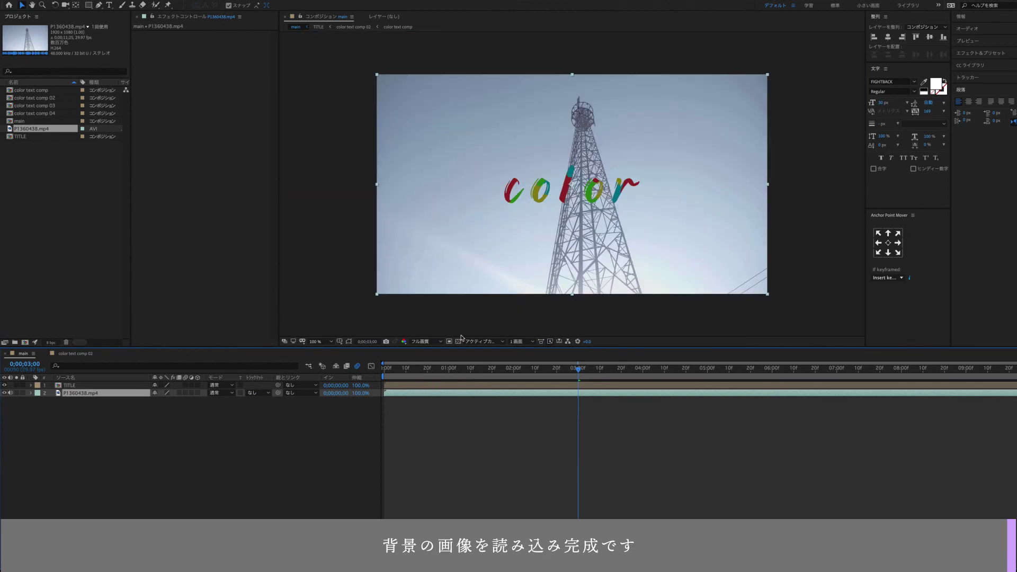